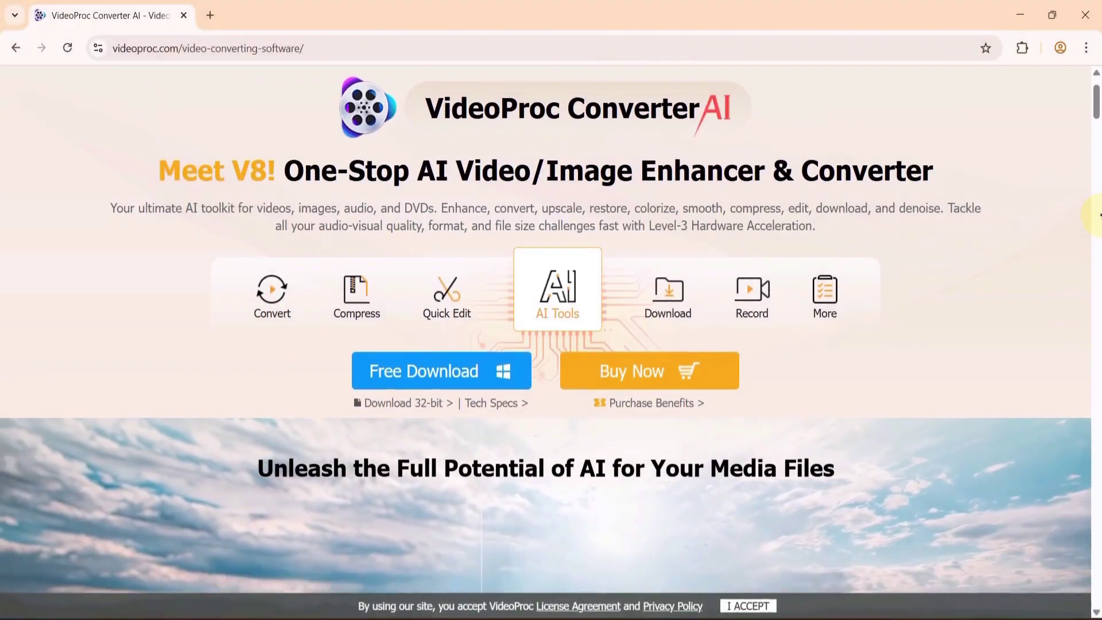
{"action": "scroll", "coordinate": [1095, 217], "scroll_direction": "down", "scroll_amount": 2}
{"action": "scroll", "coordinate": [1096, 222], "scroll_direction": "down", "scroll_amount": 1}
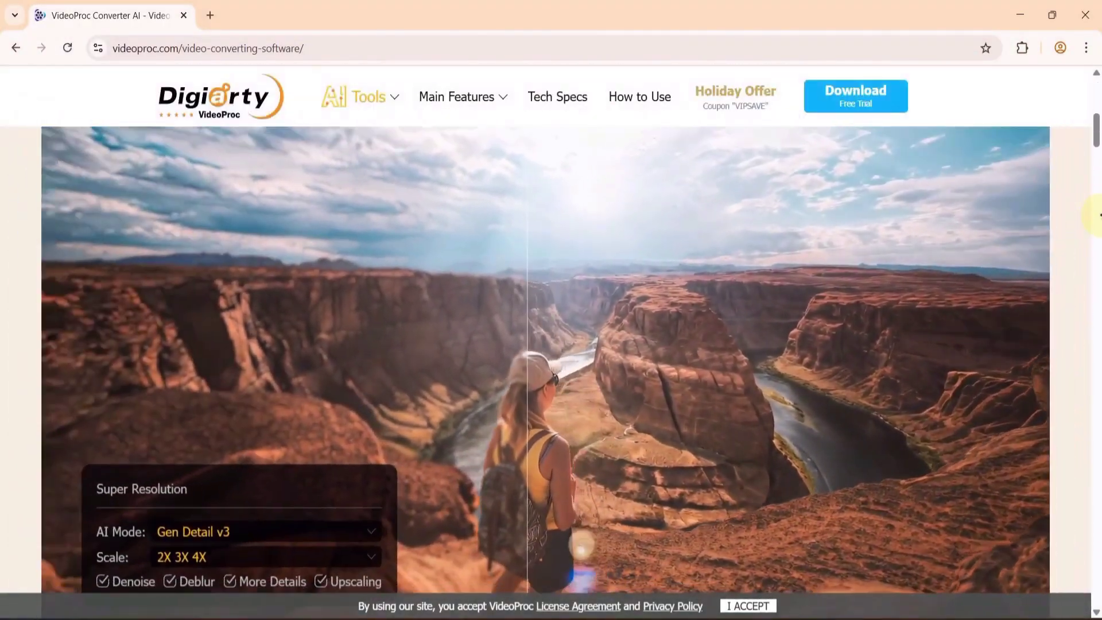
{"action": "scroll", "coordinate": [1096, 227], "scroll_direction": "down", "scroll_amount": 1}
{"action": "scroll", "coordinate": [1095, 233], "scroll_direction": "down", "scroll_amount": 3}
{"action": "scroll", "coordinate": [1098, 234], "scroll_direction": "down", "scroll_amount": 5}
{"action": "scroll", "coordinate": [1097, 234], "scroll_direction": "down", "scroll_amount": 5}
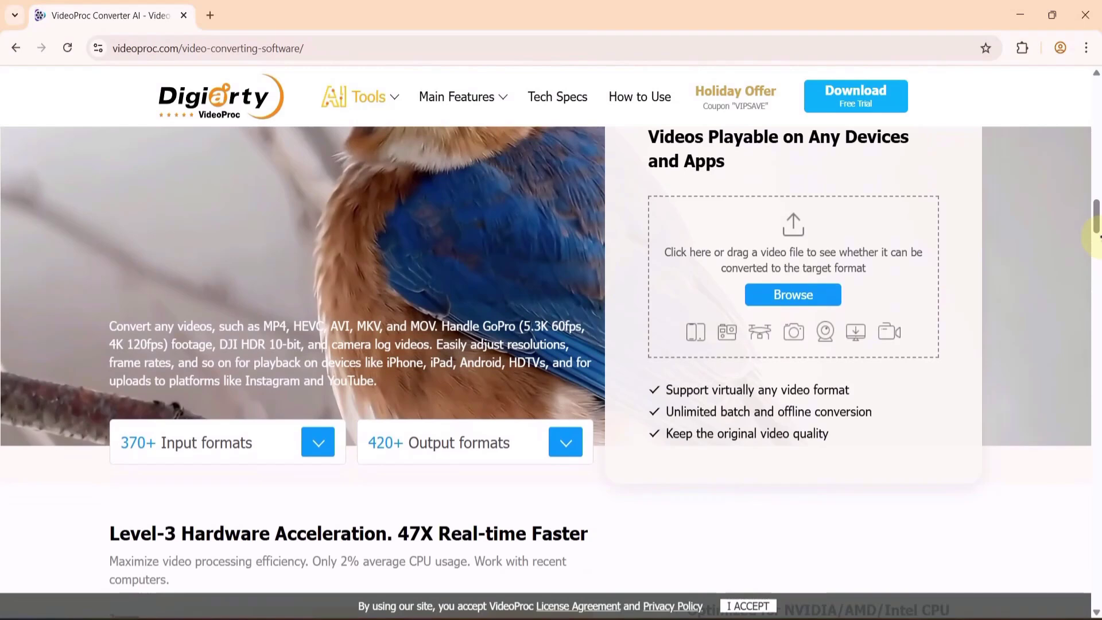
{"action": "scroll", "coordinate": [1098, 236], "scroll_direction": "down", "scroll_amount": 5}
{"action": "scroll", "coordinate": [1099, 236], "scroll_direction": "down", "scroll_amount": 4}
{"action": "scroll", "coordinate": [1099, 236], "scroll_direction": "down", "scroll_amount": 5}
{"action": "scroll", "coordinate": [1100, 236], "scroll_direction": "down", "scroll_amount": 5}
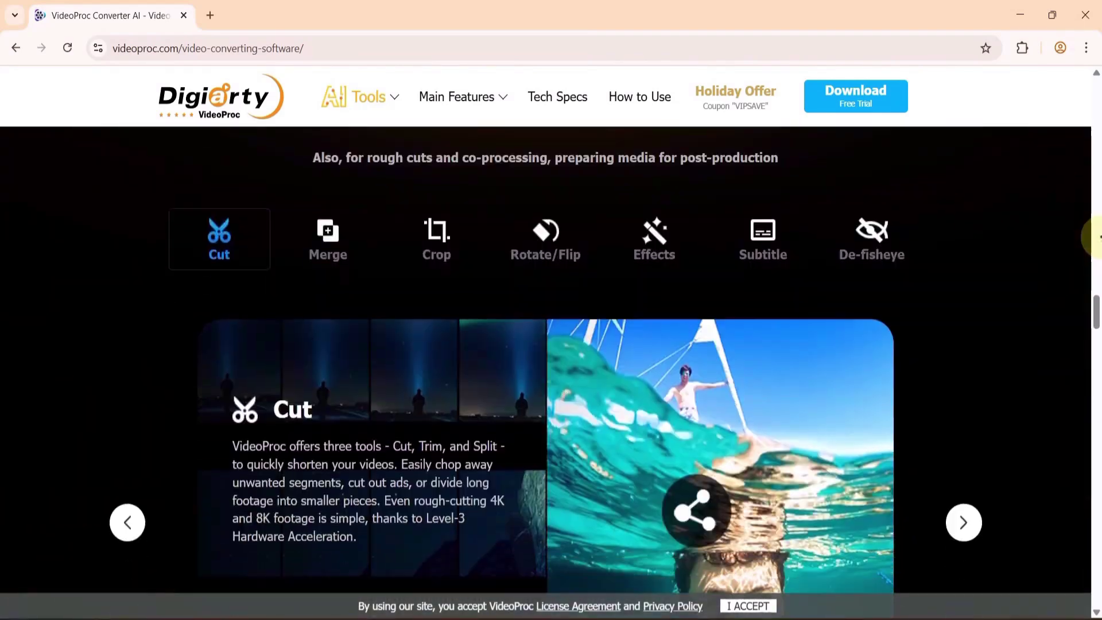
{"action": "scroll", "coordinate": [1099, 236], "scroll_direction": "down", "scroll_amount": 5}
{"action": "scroll", "coordinate": [1100, 235], "scroll_direction": "down", "scroll_amount": 5}
{"action": "scroll", "coordinate": [1100, 235], "scroll_direction": "down", "scroll_amount": 5}
{"action": "scroll", "coordinate": [1099, 235], "scroll_direction": "down", "scroll_amount": 5}
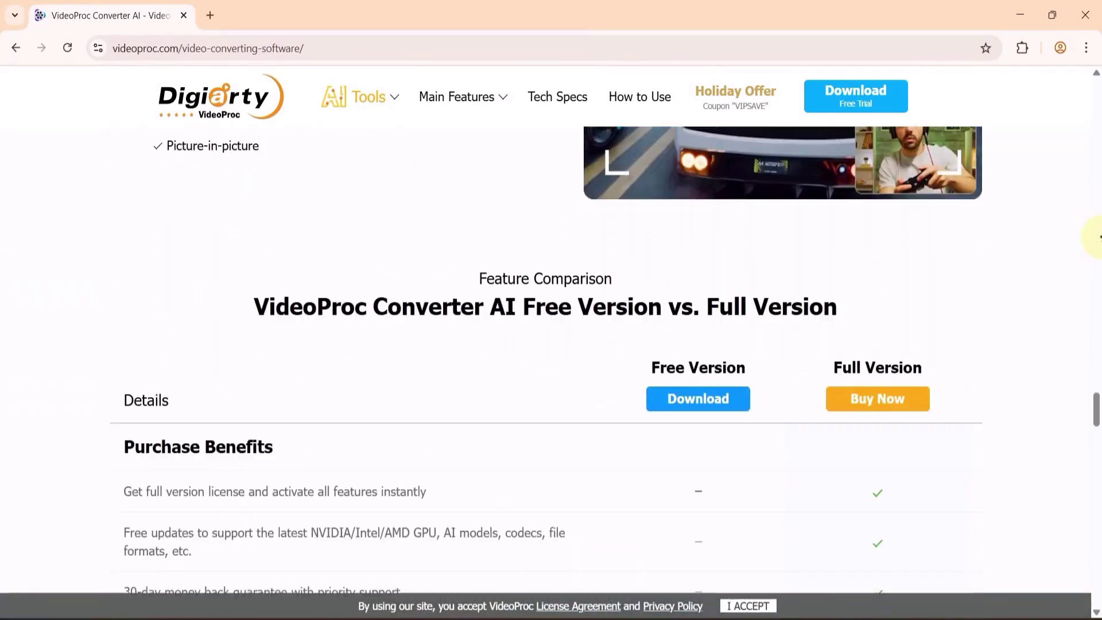
{"action": "scroll", "coordinate": [1100, 235], "scroll_direction": "down", "scroll_amount": 5}
{"action": "scroll", "coordinate": [1100, 235], "scroll_direction": "down", "scroll_amount": 5}
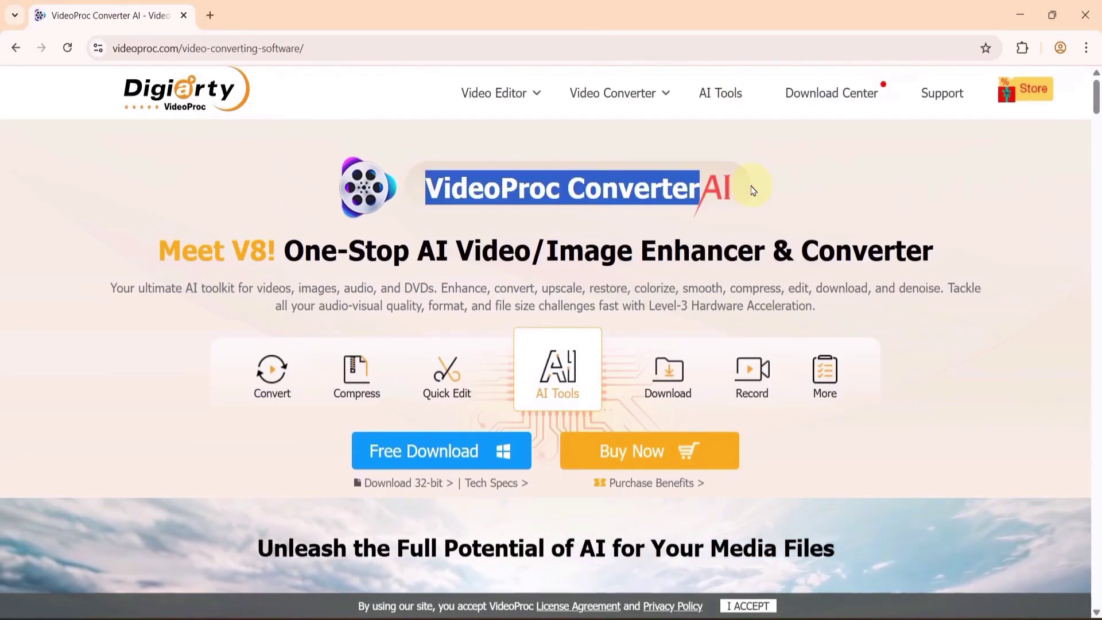
- Download the free VideoProc trial installer with the Free Download button
{"action": "left_click", "coordinate": [456, 457]}
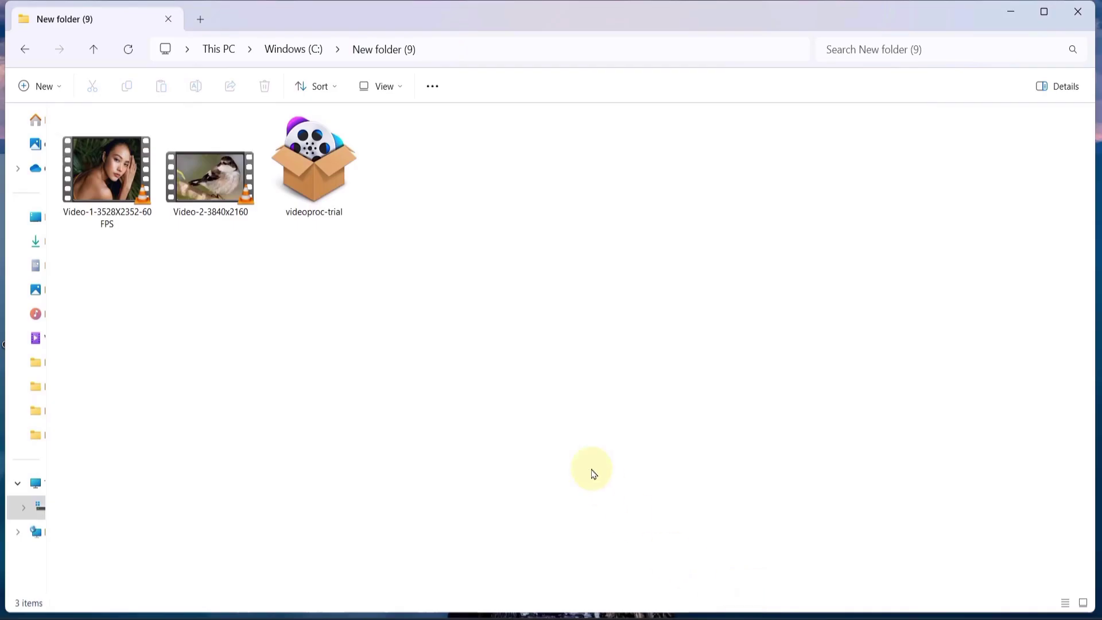
- Run the videoproc-trial installer, accept the license, install, and launch VideoProc Converter AI
{"action": "left_click", "coordinate": [318, 169]}
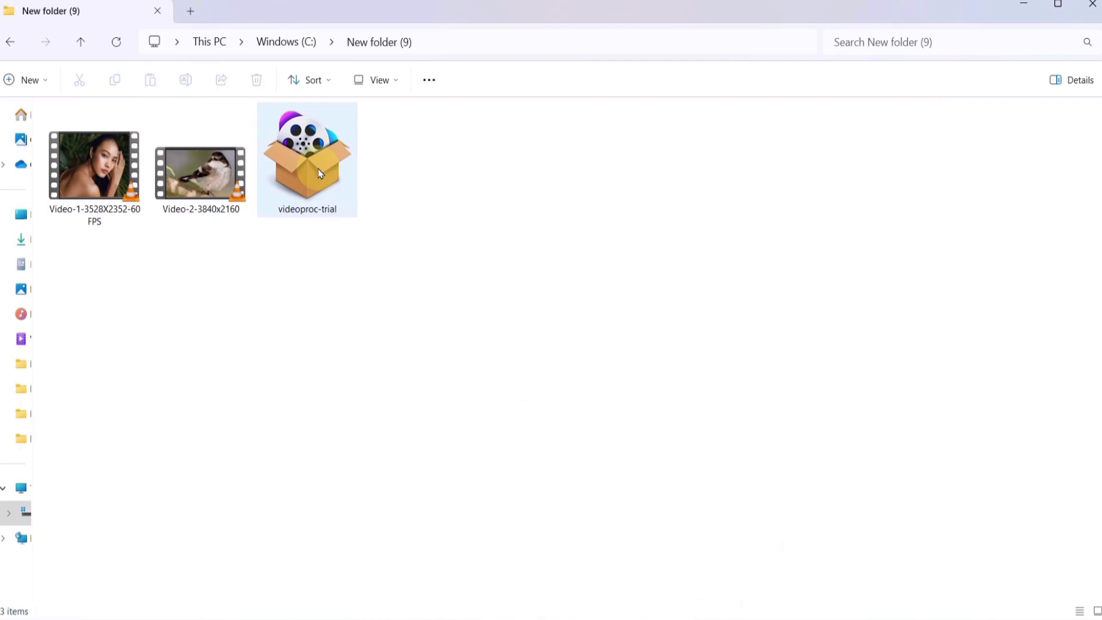
{"action": "right_click", "coordinate": [283, 155]}
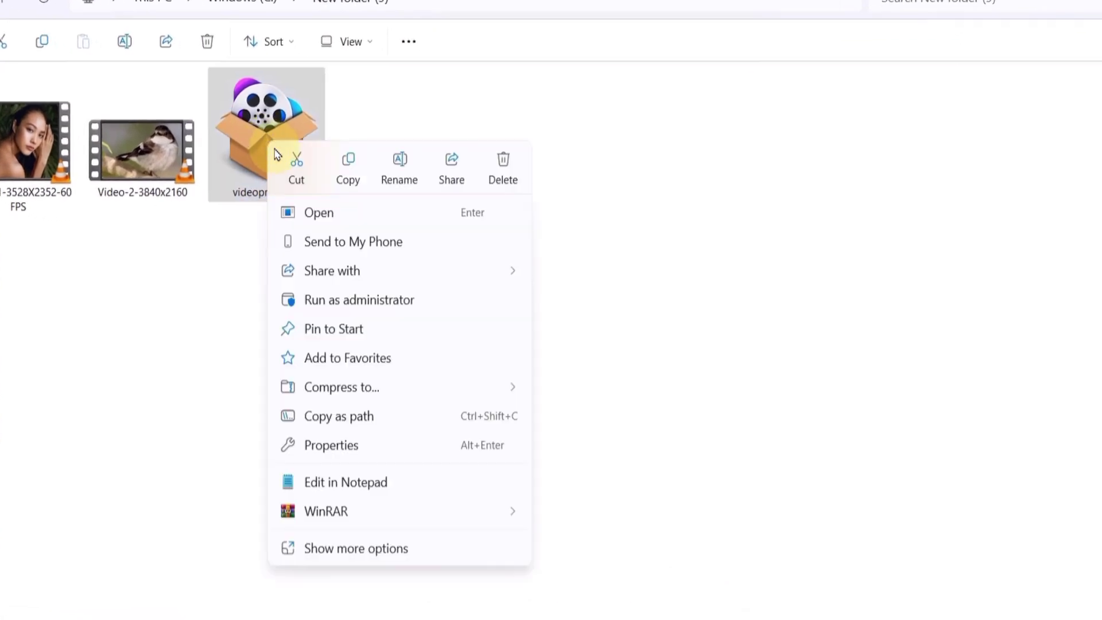
{"action": "left_click", "coordinate": [348, 216]}
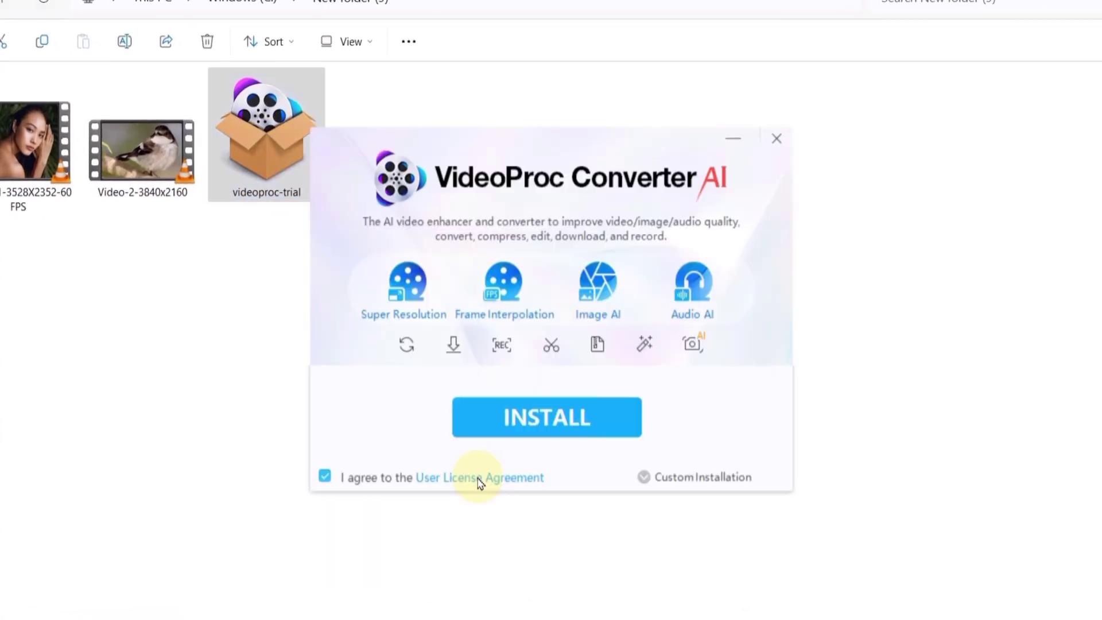
{"action": "left_click", "coordinate": [324, 476]}
{"action": "left_click", "coordinate": [323, 478]}
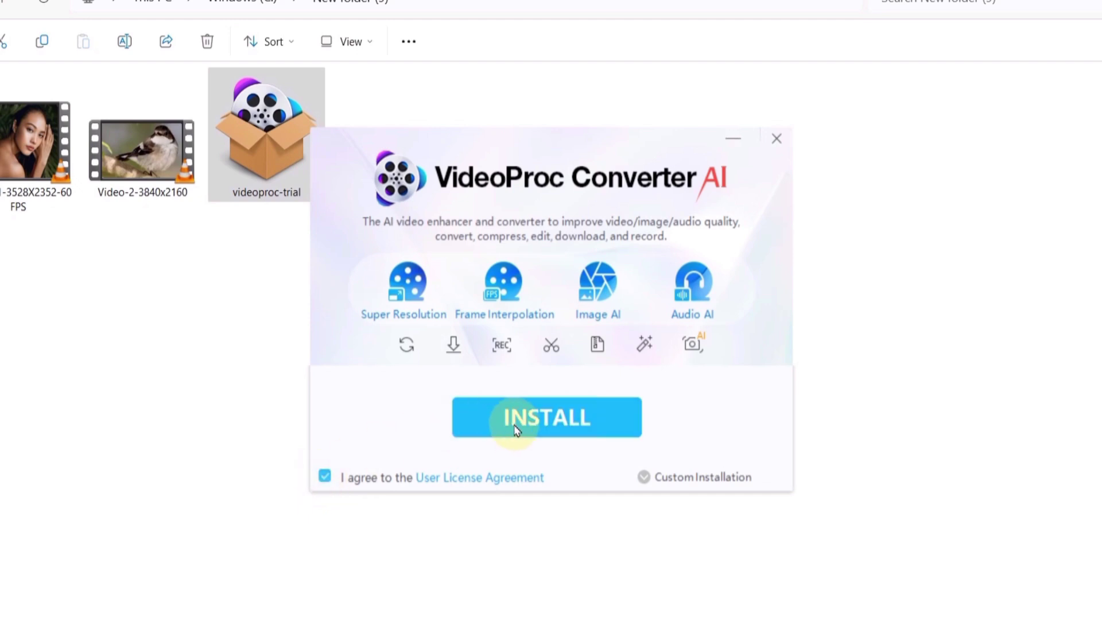
{"action": "left_click", "coordinate": [549, 424]}
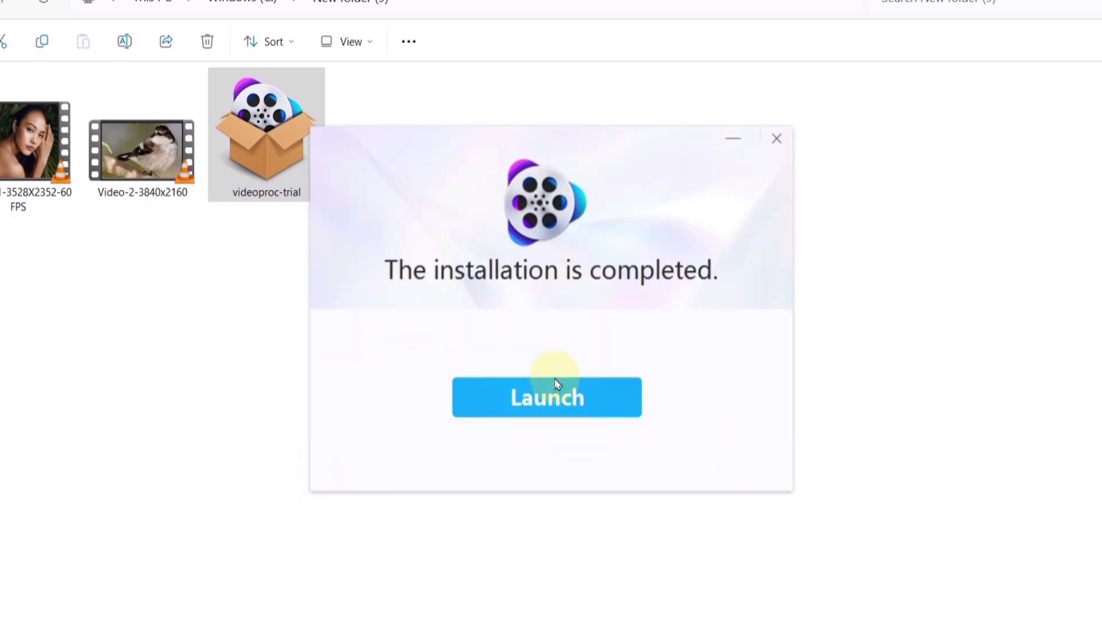
{"action": "left_click", "coordinate": [556, 392]}
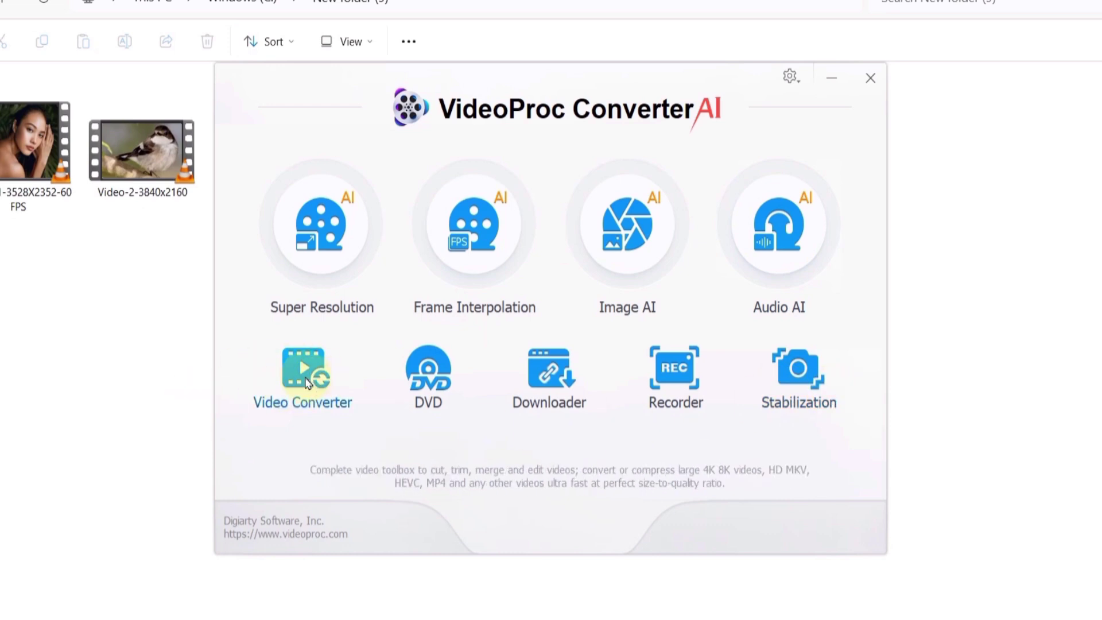
- Add the bird and portrait videos to Video Converter and preview each clip
{"action": "left_click", "coordinate": [306, 379]}
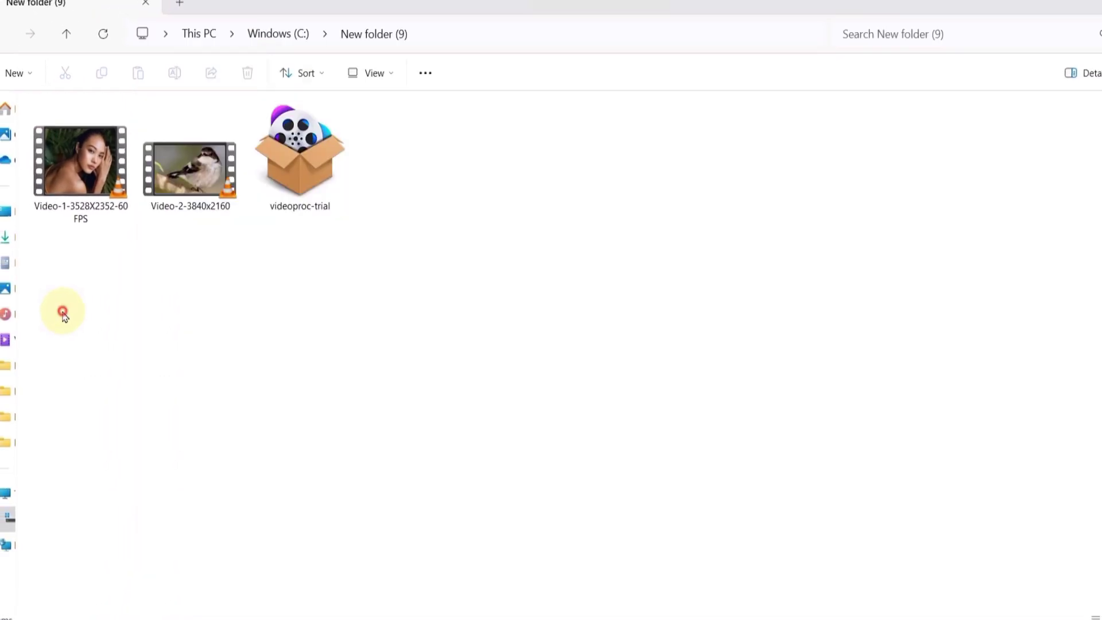
{"action": "mouse_move", "coordinate": [88, 289]}
{"action": "left_mouse_down"}
{"action": "mouse_move", "coordinate": [223, 197]}
{"action": "mouse_move", "coordinate": [759, 607]}
{"action": "mouse_move", "coordinate": [449, 242]}
{"action": "left_mouse_up"}
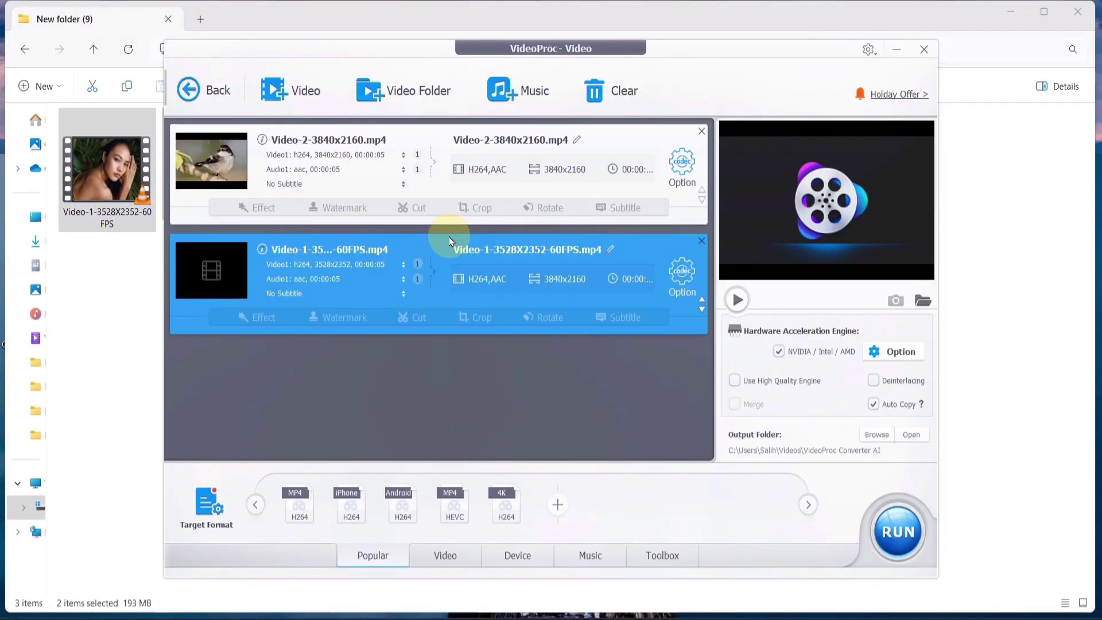
{"action": "left_click", "coordinate": [225, 163]}
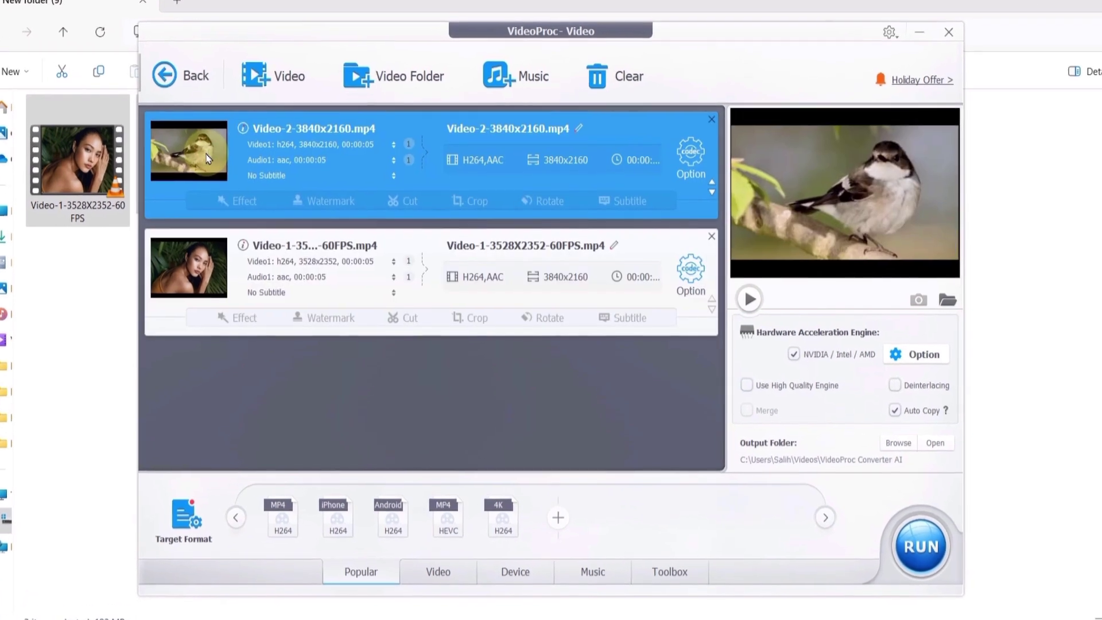
{"action": "left_click", "coordinate": [755, 301]}
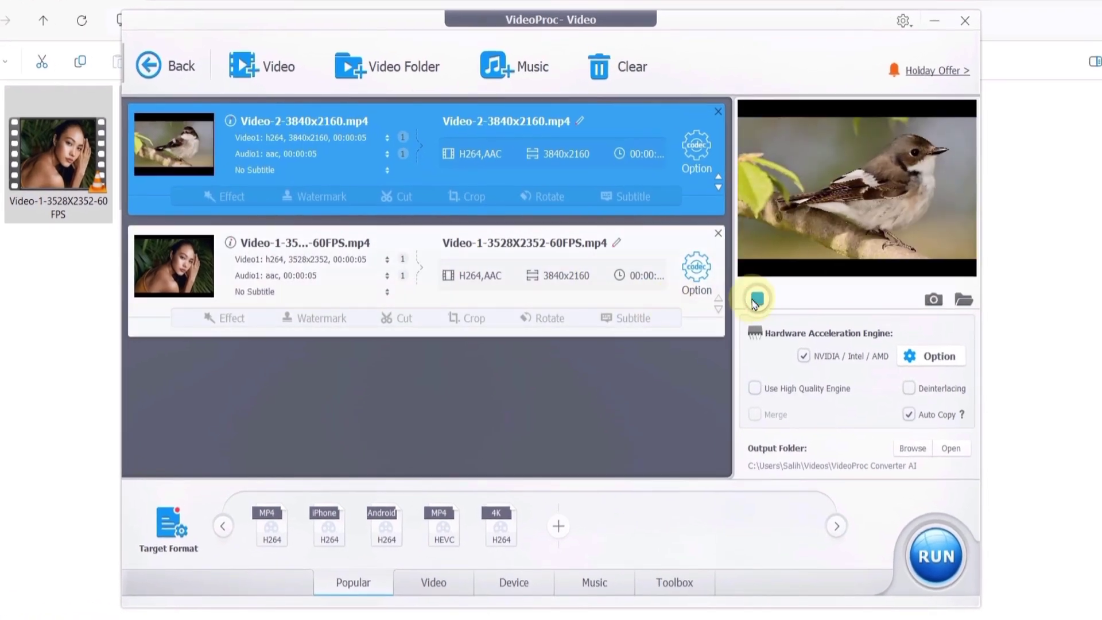
{"action": "left_click", "coordinate": [164, 275]}
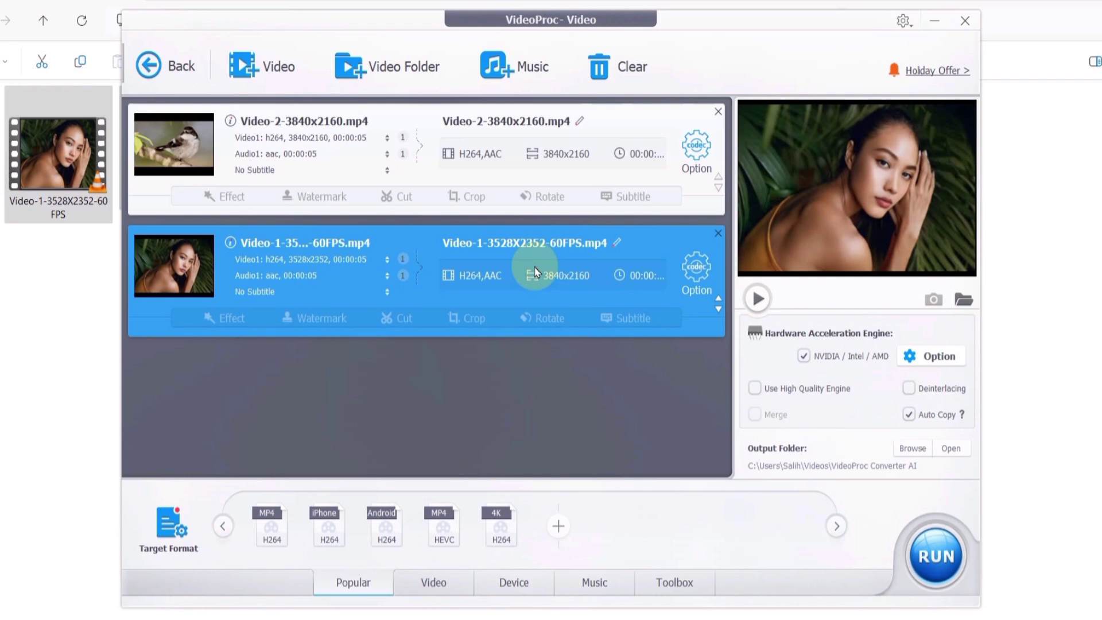
{"action": "left_click", "coordinate": [755, 299]}
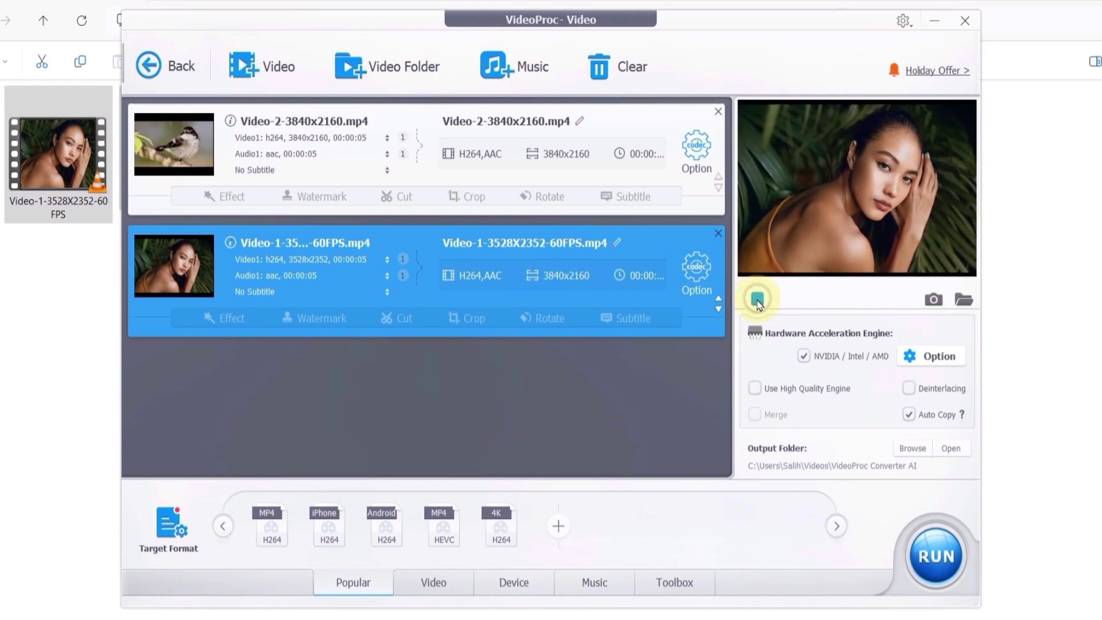
{"action": "left_click", "coordinate": [757, 300]}
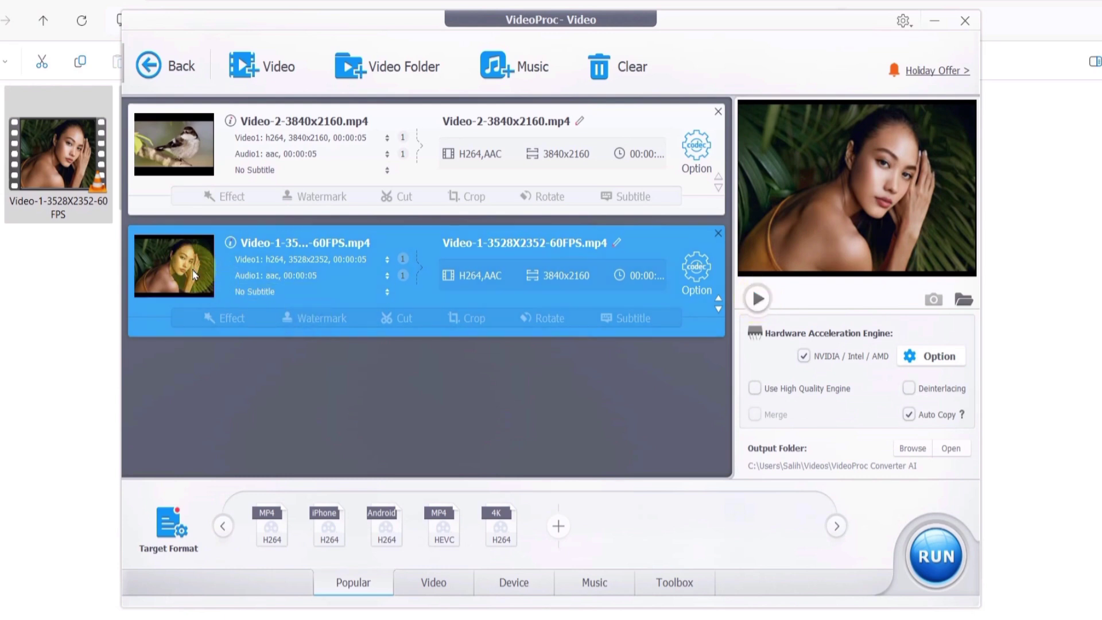
- Compress Video-1 to 35% (about 50 MB) as HEVC MP4 at 3528 x 2352
{"action": "left_click", "coordinate": [670, 584]}
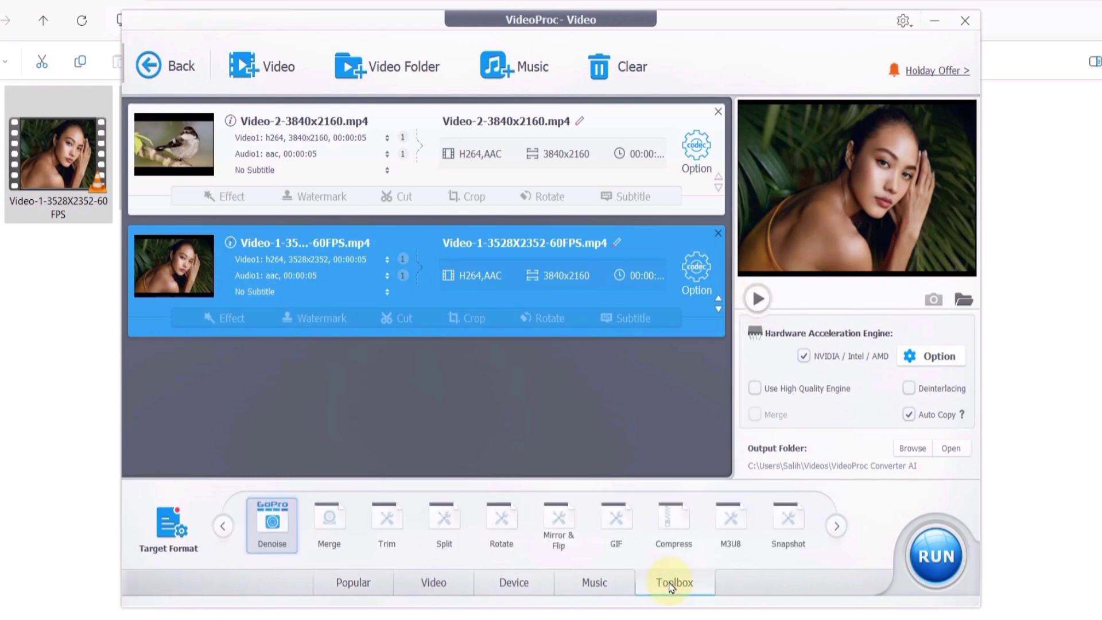
{"action": "left_click", "coordinate": [677, 540]}
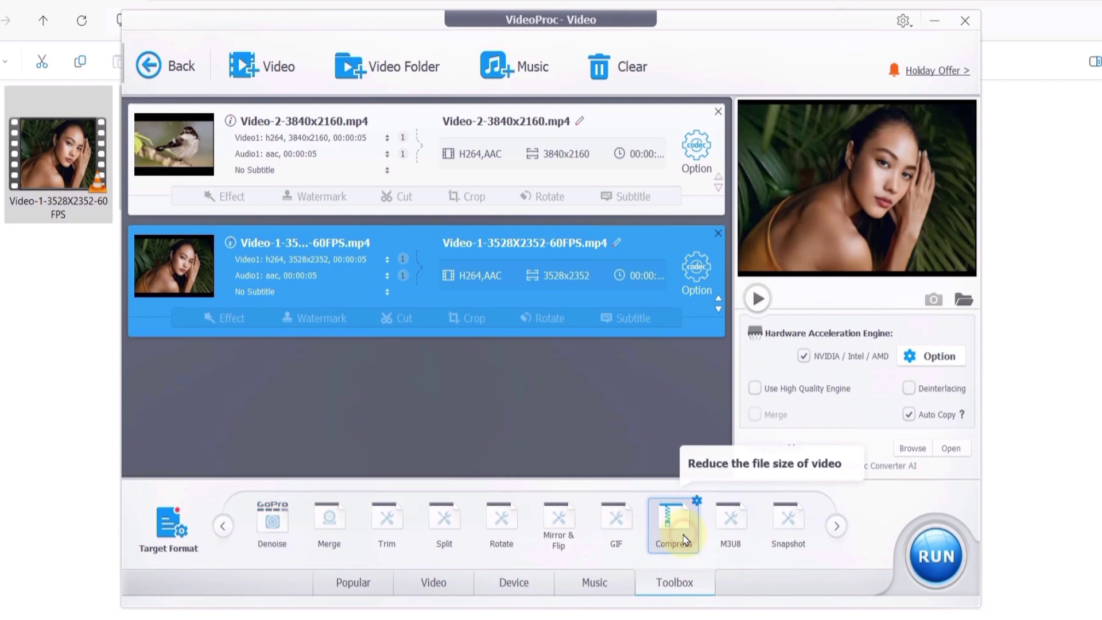
{"action": "left_click", "coordinate": [703, 269]}
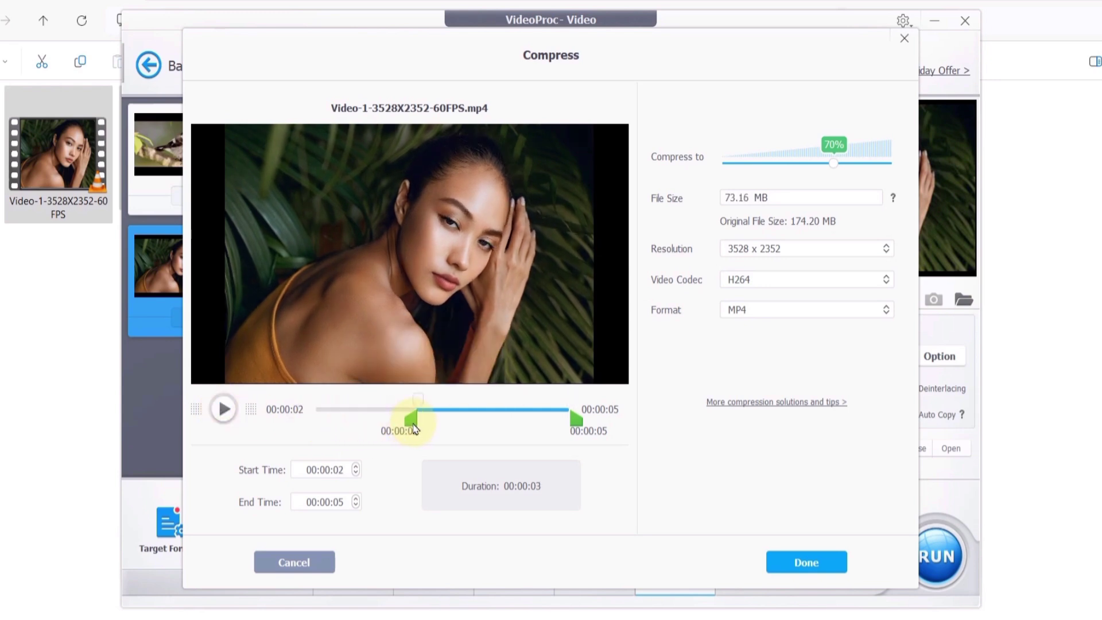
{"action": "left_click_drag", "start_coordinate": [310, 426], "coordinate": [311, 426]}
{"action": "mouse_move", "coordinate": [576, 420]}
{"action": "left_mouse_down"}
{"action": "mouse_move", "coordinate": [523, 430]}
{"action": "mouse_move", "coordinate": [539, 435]}
{"action": "left_mouse_up"}
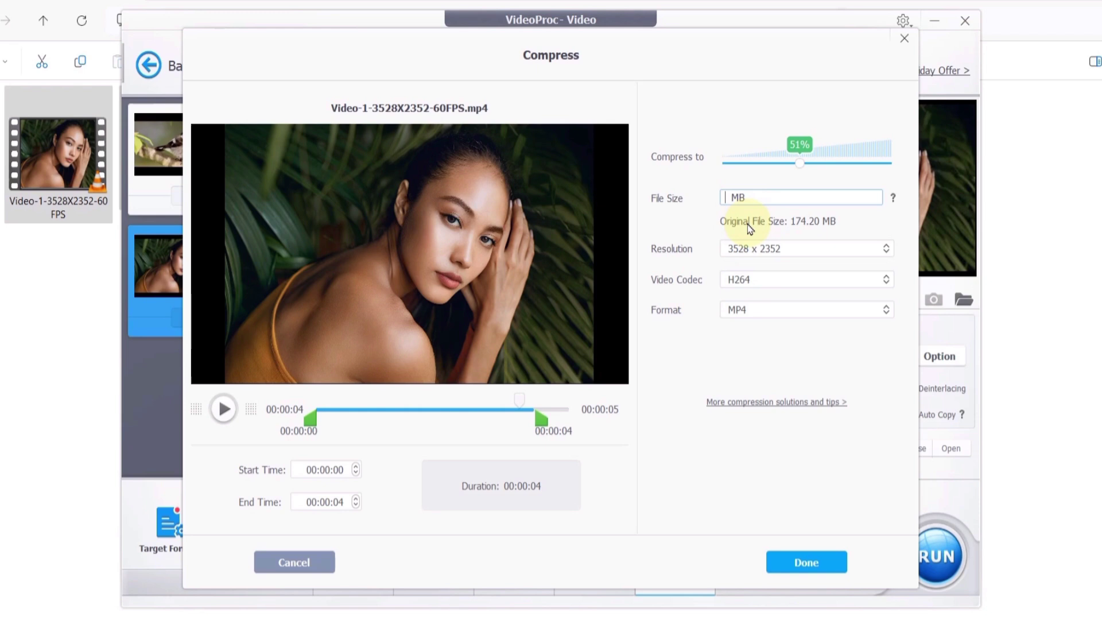
{"action": "left_click", "coordinate": [763, 250]}
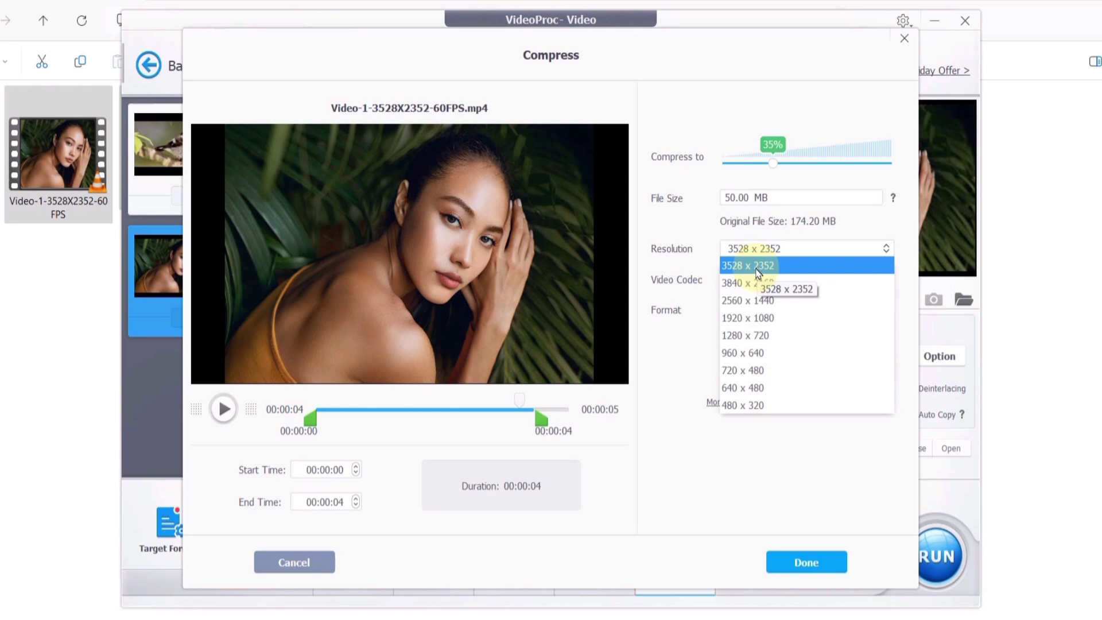
{"action": "left_click", "coordinate": [756, 273]}
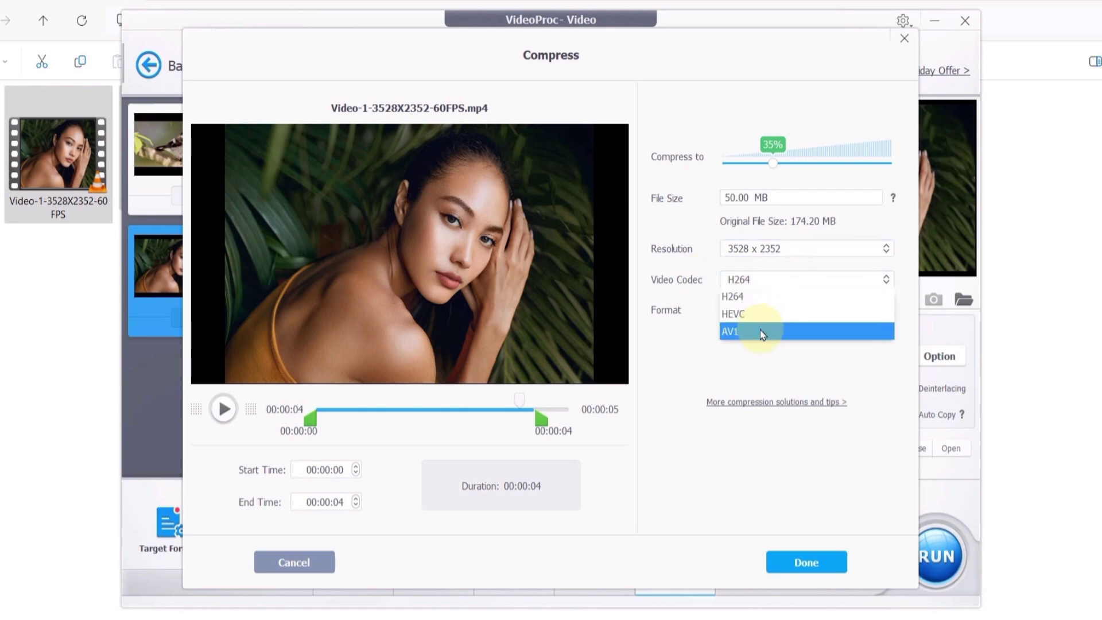
{"action": "left_click", "coordinate": [763, 314]}
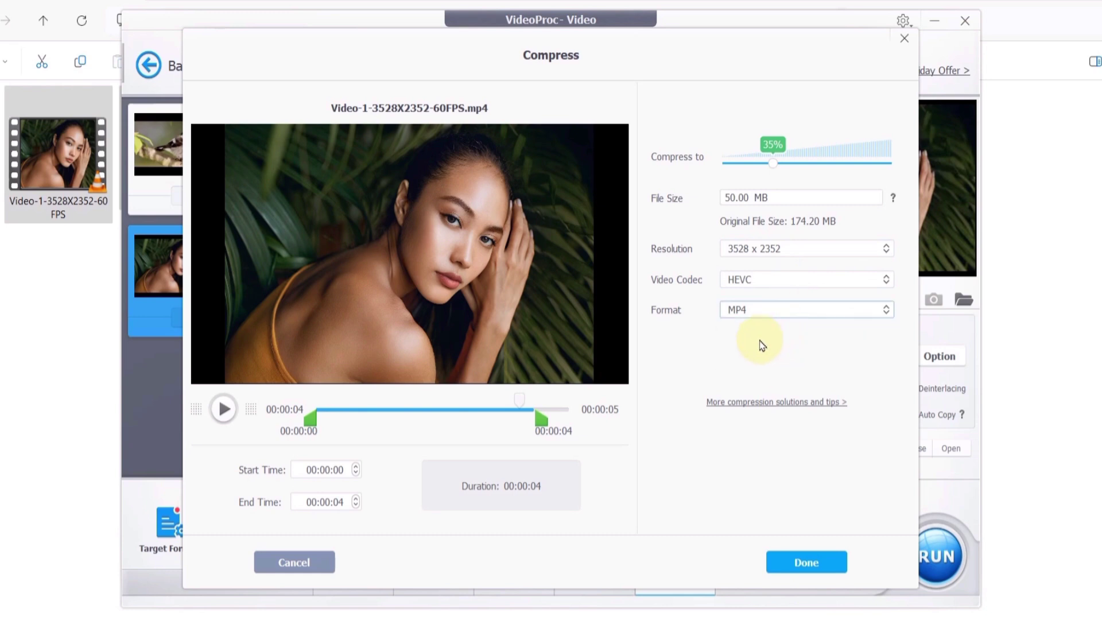
{"action": "left_click", "coordinate": [804, 566]}
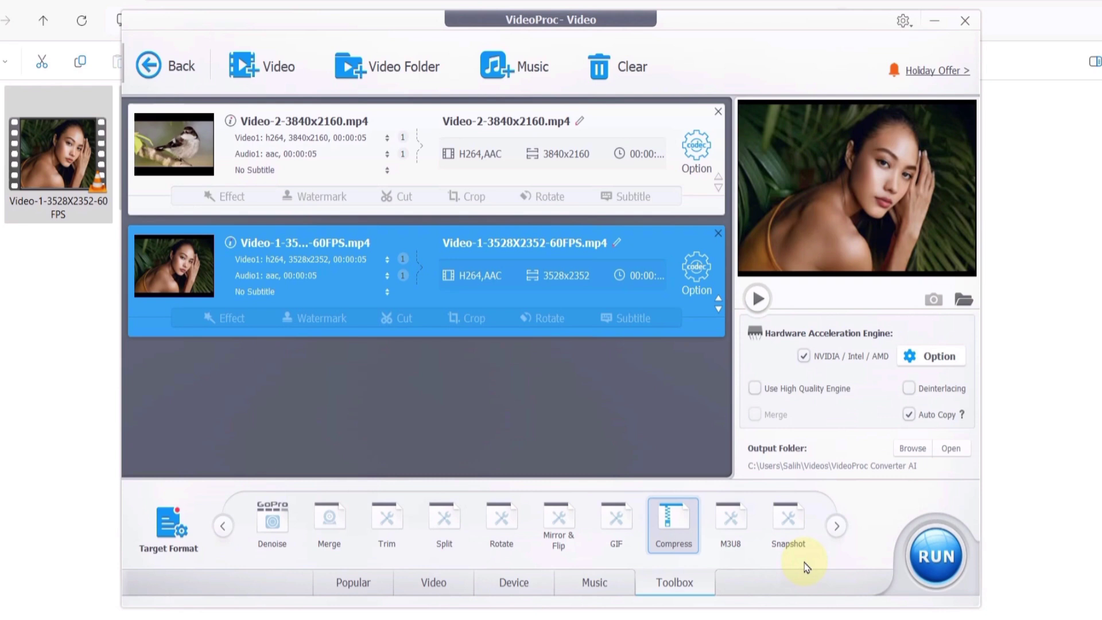
- Enable High Quality Engine and Deinterlacing after viewing hardware info, keeping the default output folder
{"action": "left_click", "coordinate": [917, 363]}
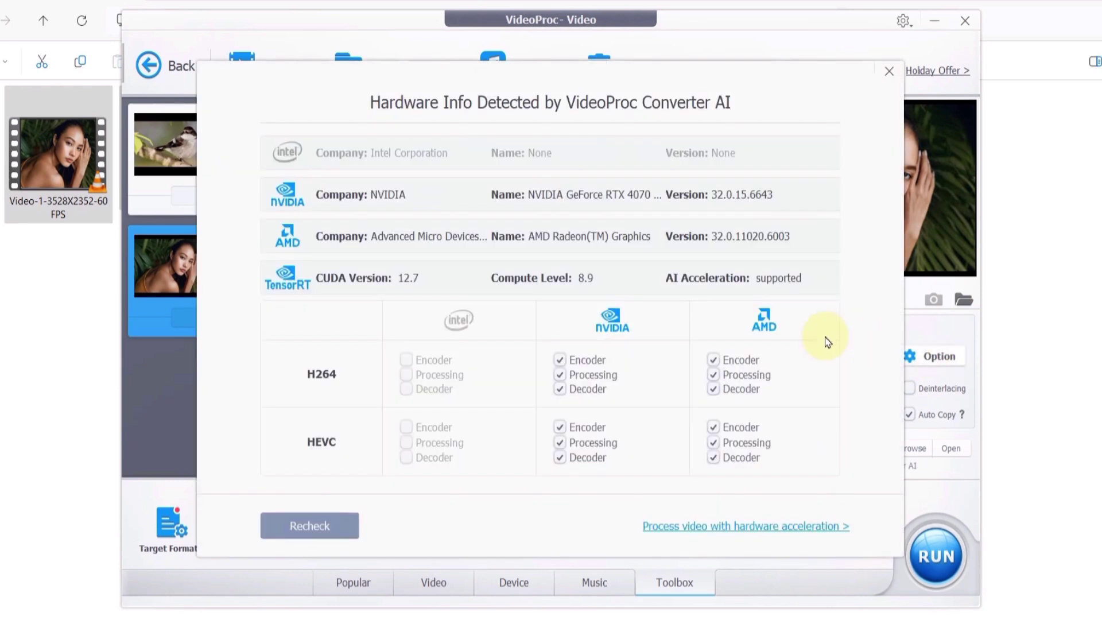
{"action": "left_click", "coordinate": [659, 526]}
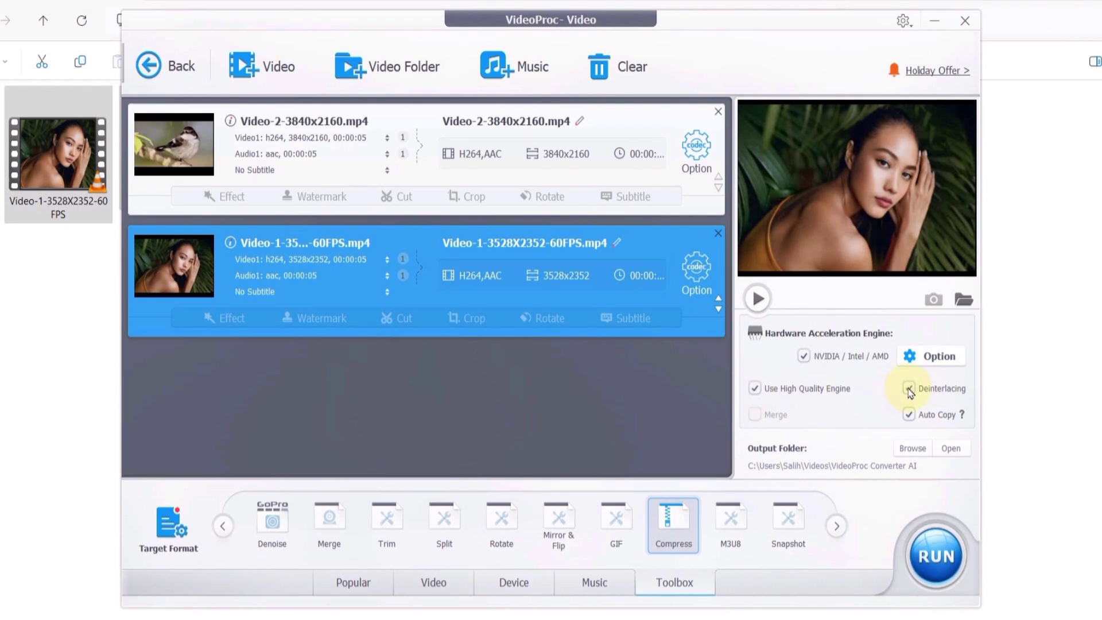
{"action": "left_click", "coordinate": [911, 449]}
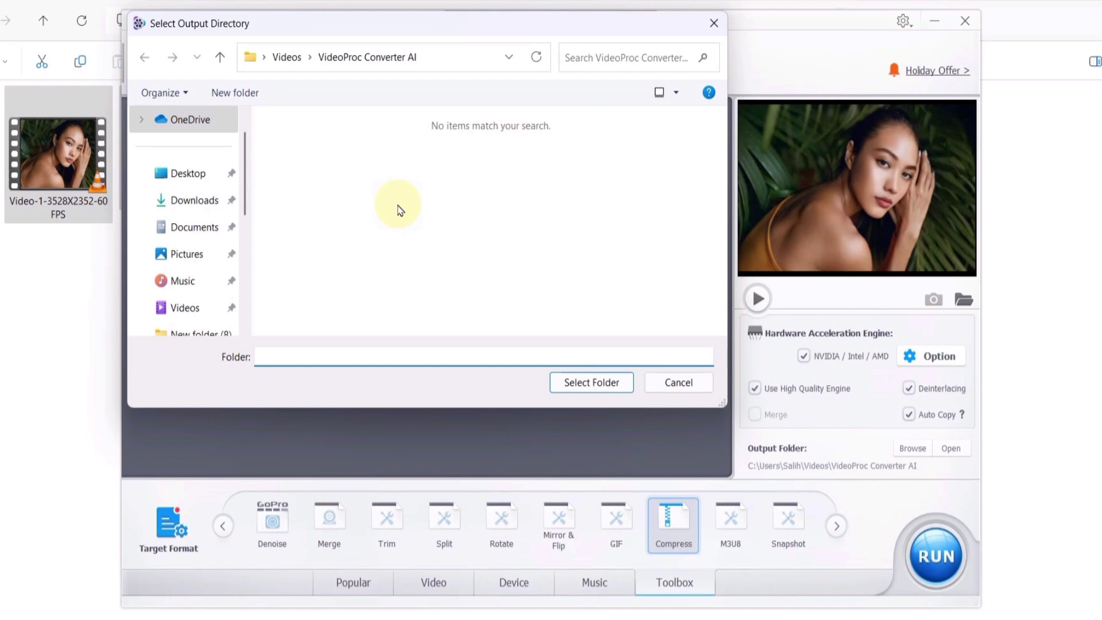
{"action": "left_click", "coordinate": [624, 372]}
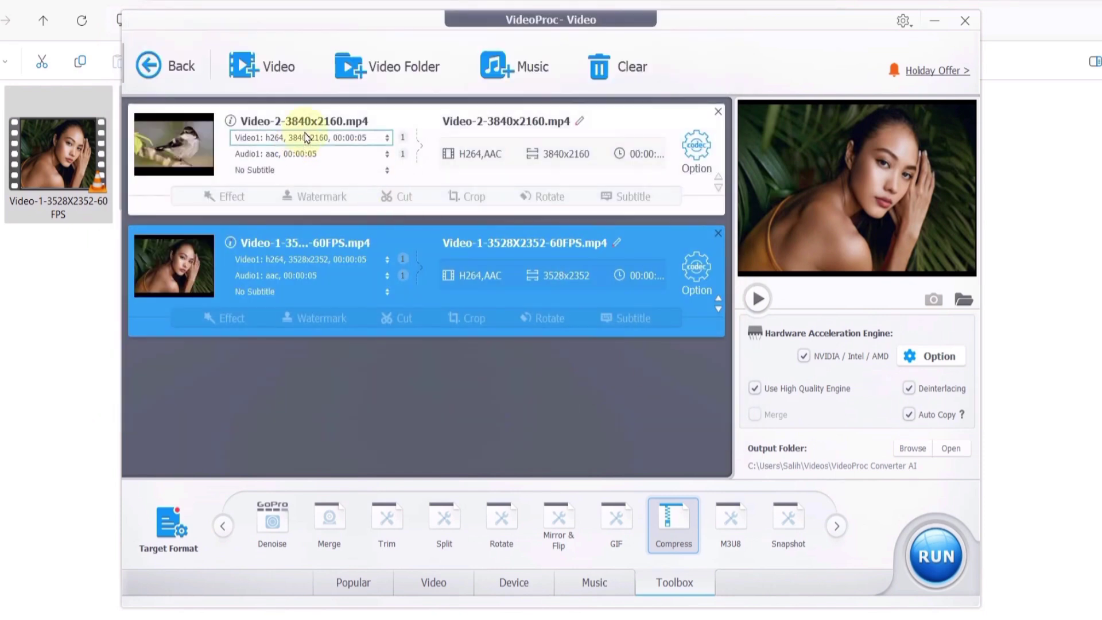
- Compress Video-2 at 3840 x 2160 as AV1 in MKV, then run the conversion
{"action": "left_click", "coordinate": [449, 117]}
{"action": "left_click", "coordinate": [694, 153]}
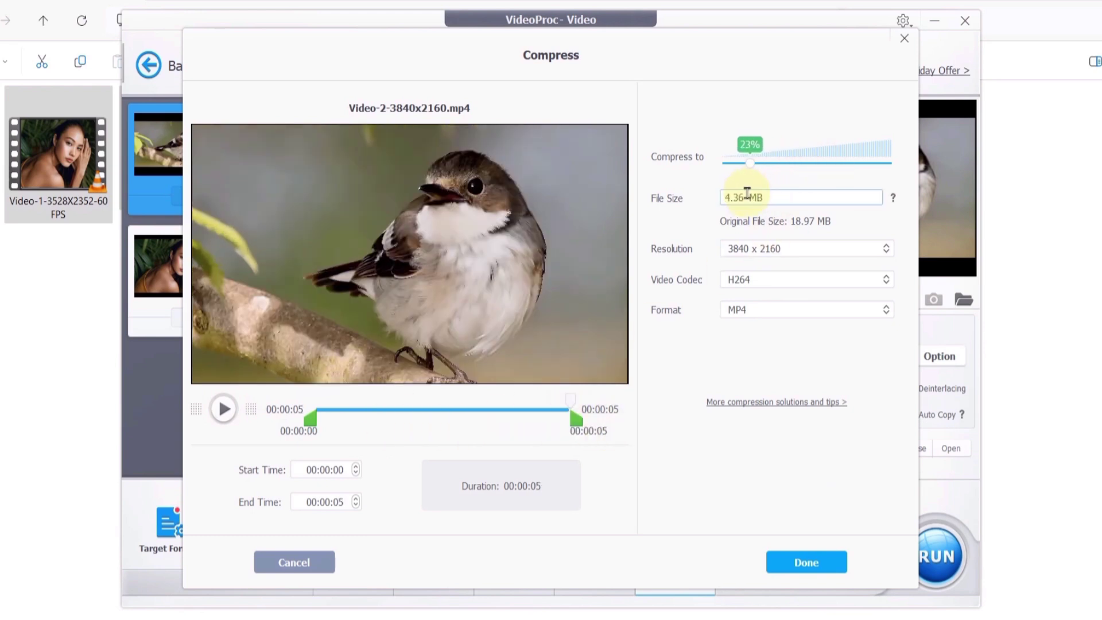
{"action": "left_click", "coordinate": [761, 267]}
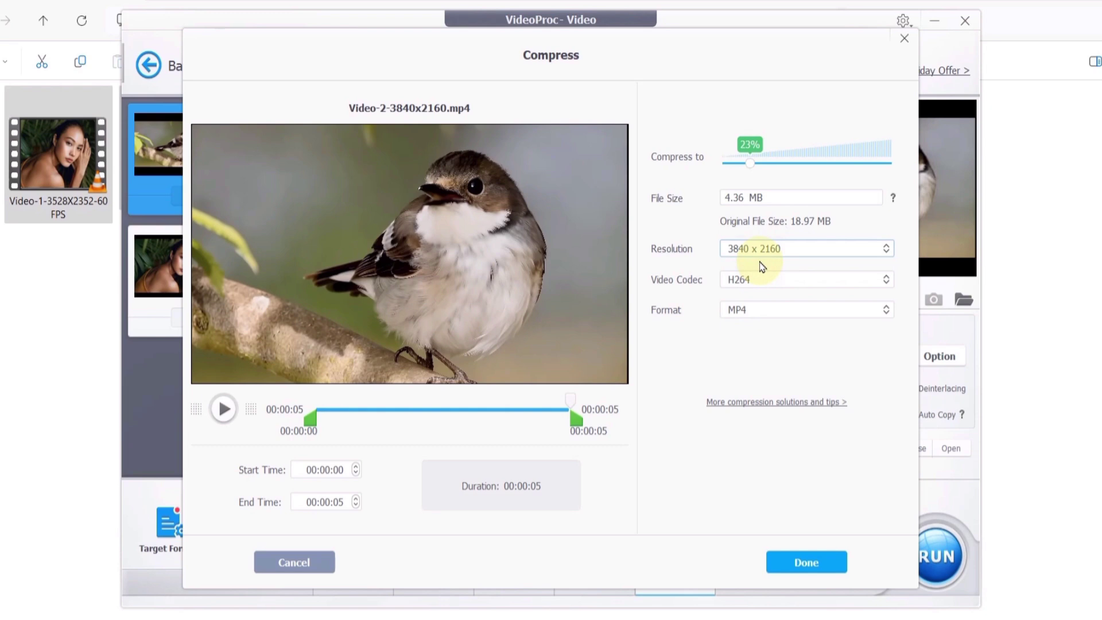
{"action": "left_click", "coordinate": [757, 331]}
{"action": "left_click", "coordinate": [758, 311]}
{"action": "left_click", "coordinate": [757, 341]}
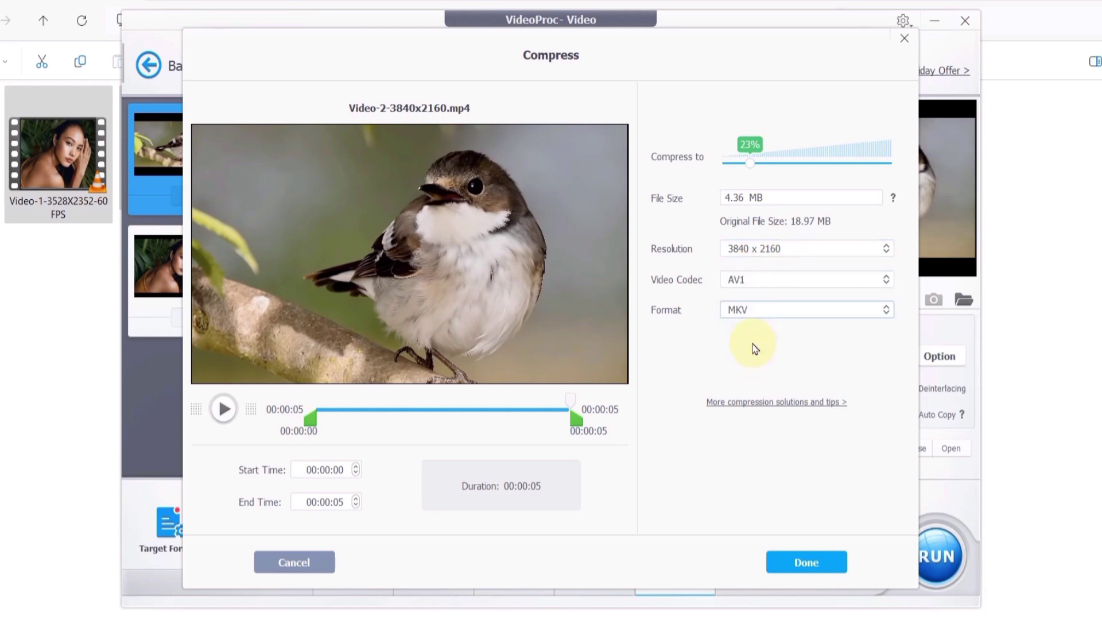
{"action": "left_click", "coordinate": [828, 567]}
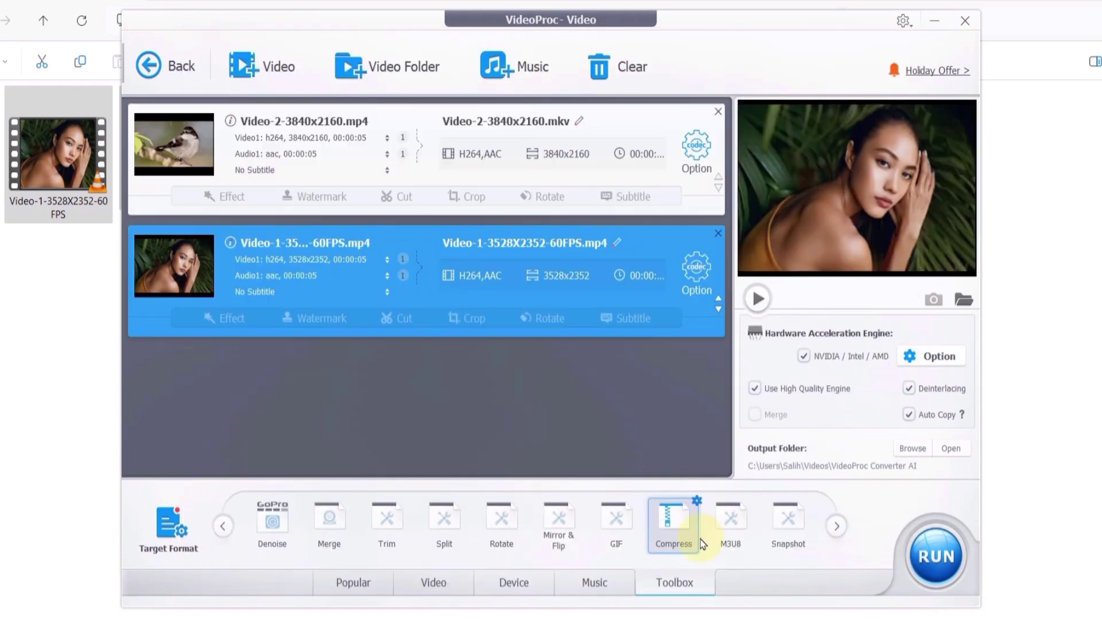
{"action": "left_click", "coordinate": [947, 567]}
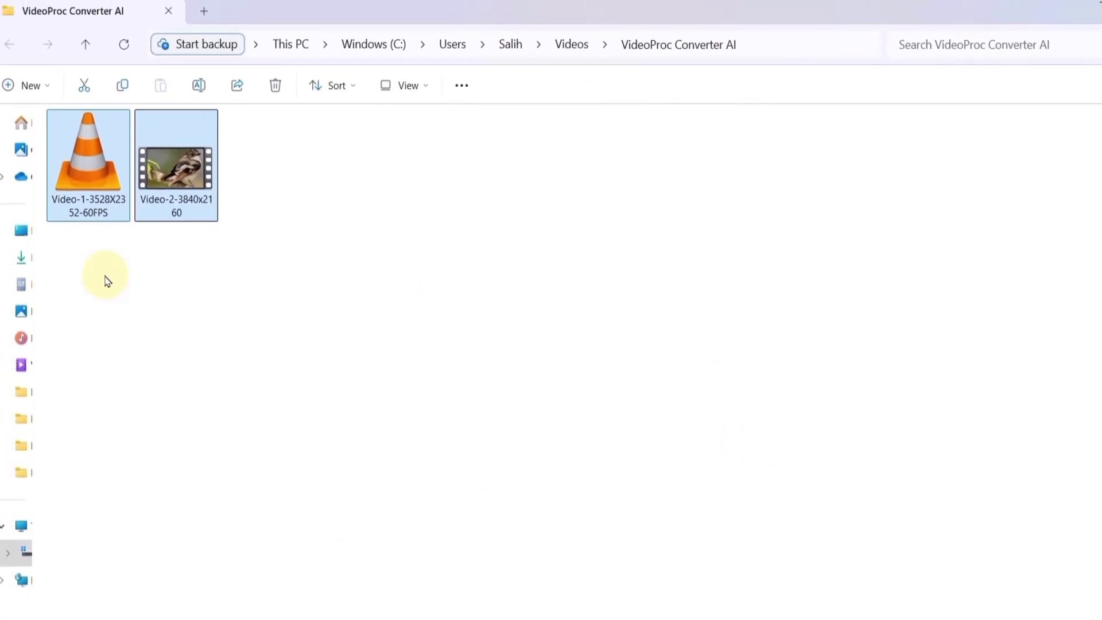
- Check the converted Video-1 file's size in Properties: 51.8 MB MP4
{"action": "left_click", "coordinate": [115, 191]}
{"action": "right_click", "coordinate": [115, 192]}
{"action": "left_click", "coordinate": [216, 551]}
{"action": "left_click", "coordinate": [207, 596]}
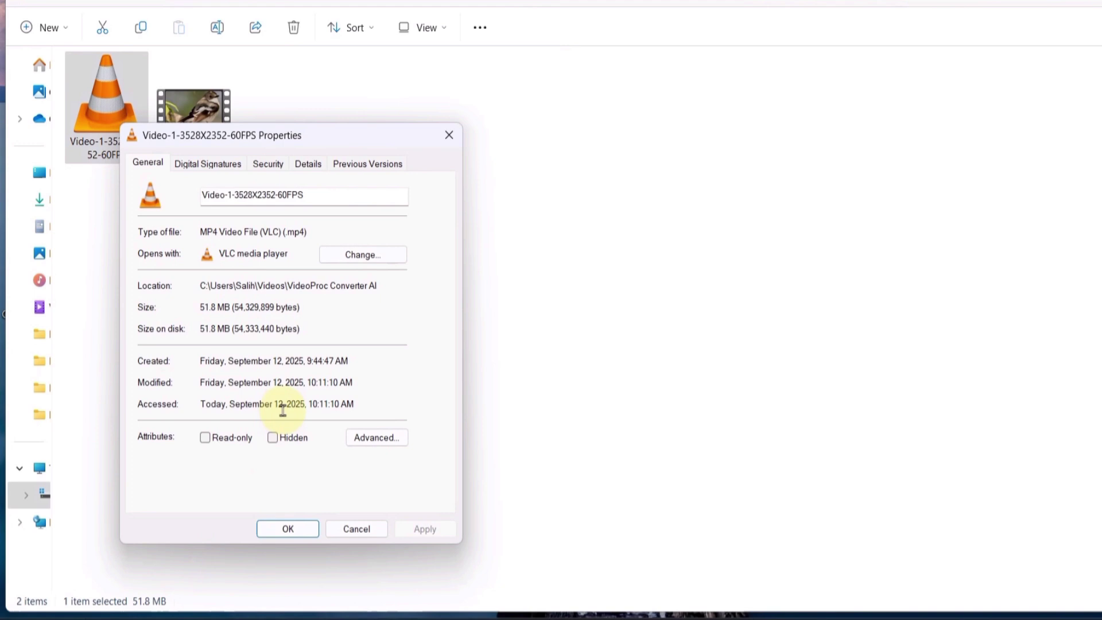
{"action": "left_click_drag", "start_coordinate": [267, 143], "coordinate": [519, 137]}
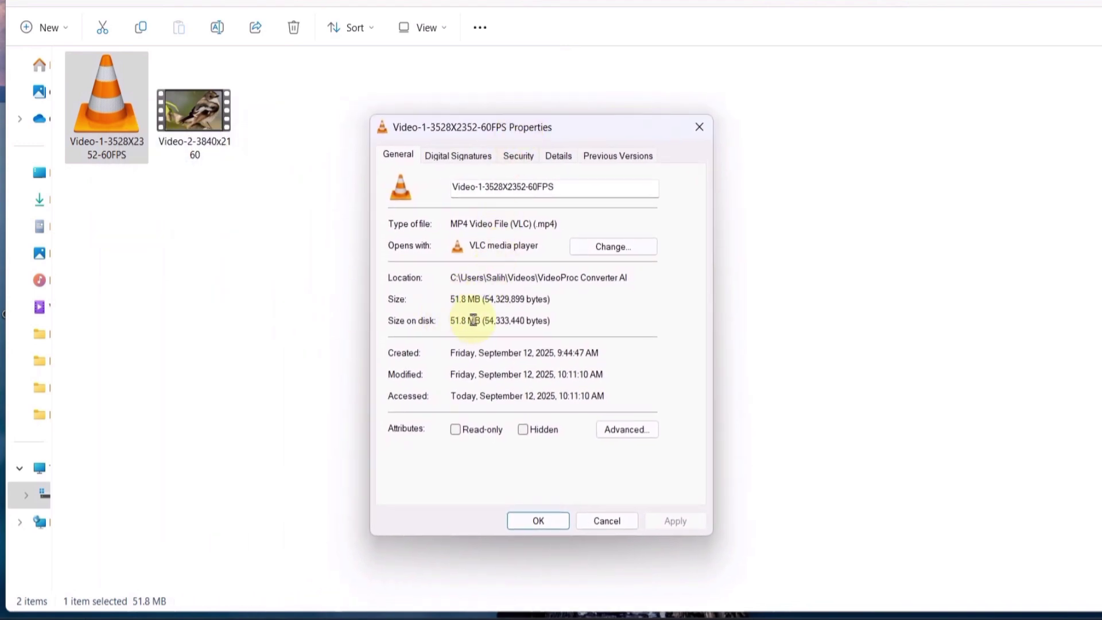
{"action": "key", "text": "Escape"}
{"action": "left_click", "coordinate": [194, 112]}
- Open the converted Video-2 file's Properties to check its 4.76 MB MKV size
{"action": "right_click", "coordinate": [195, 112]}
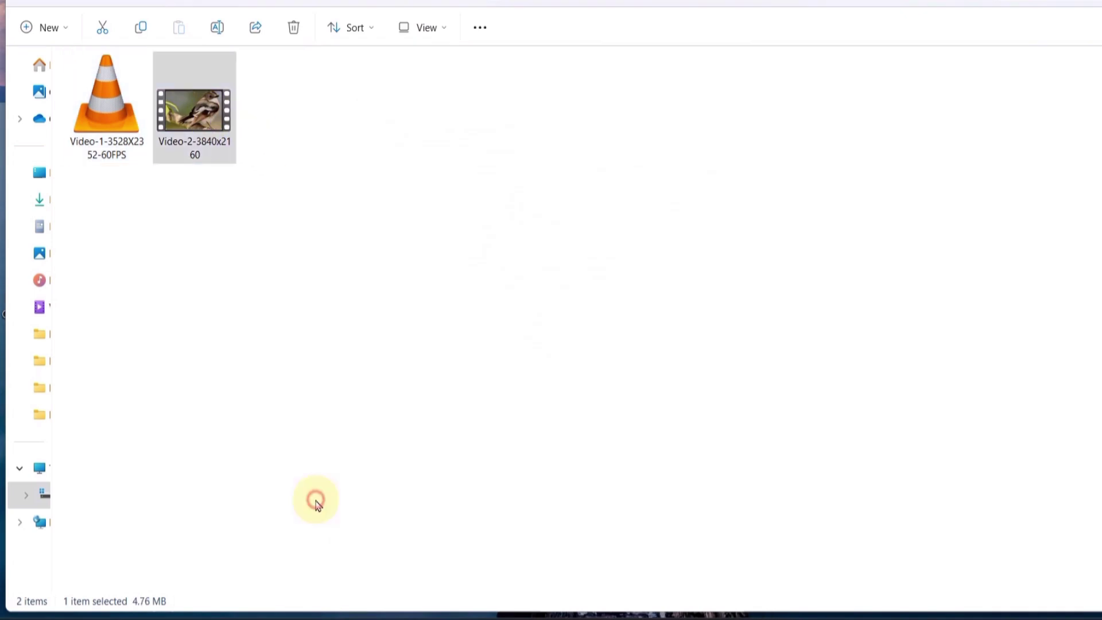
{"action": "left_click", "coordinate": [315, 500]}
{"action": "left_click", "coordinate": [301, 576]}
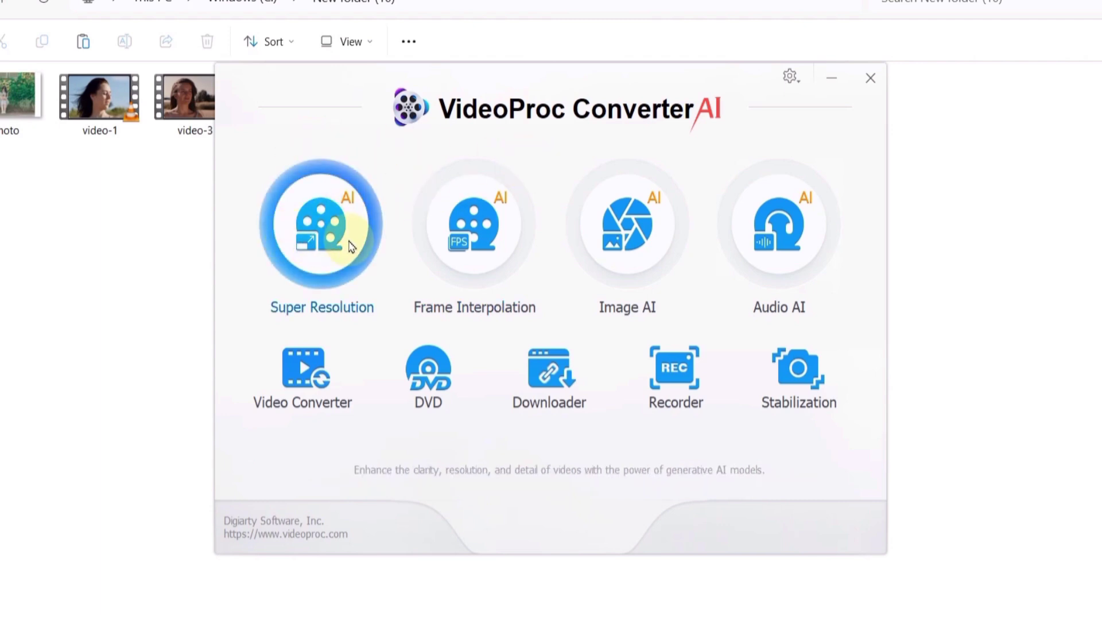
- Load video-1 into Super Resolution and maximize the window
{"action": "left_click", "coordinate": [355, 239]}
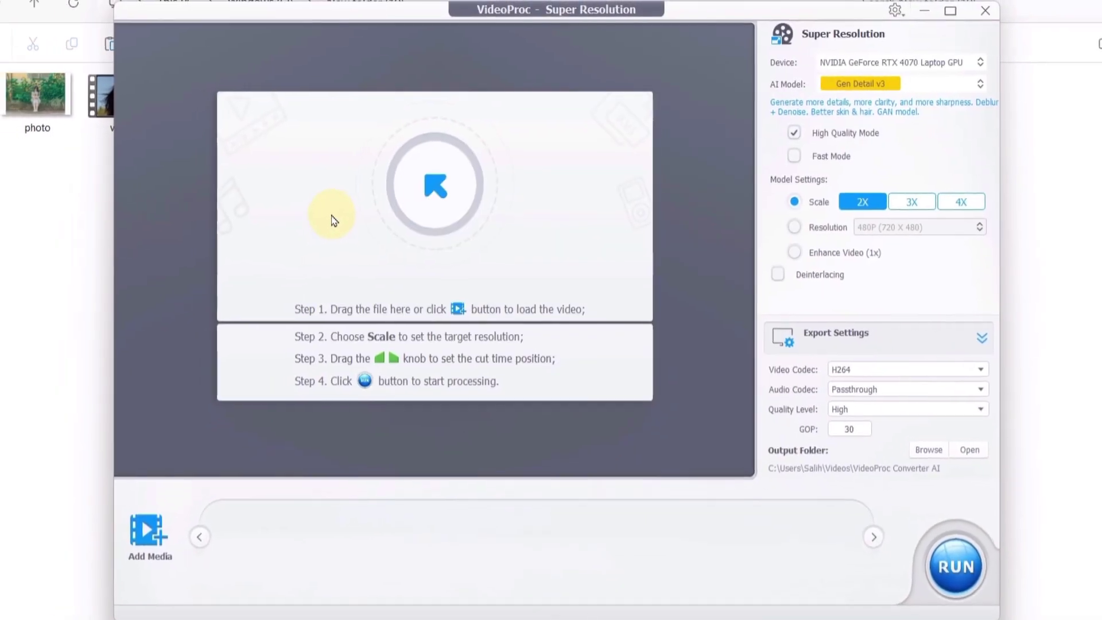
{"action": "left_click", "coordinate": [438, 191]}
{"action": "left_click", "coordinate": [387, 174]}
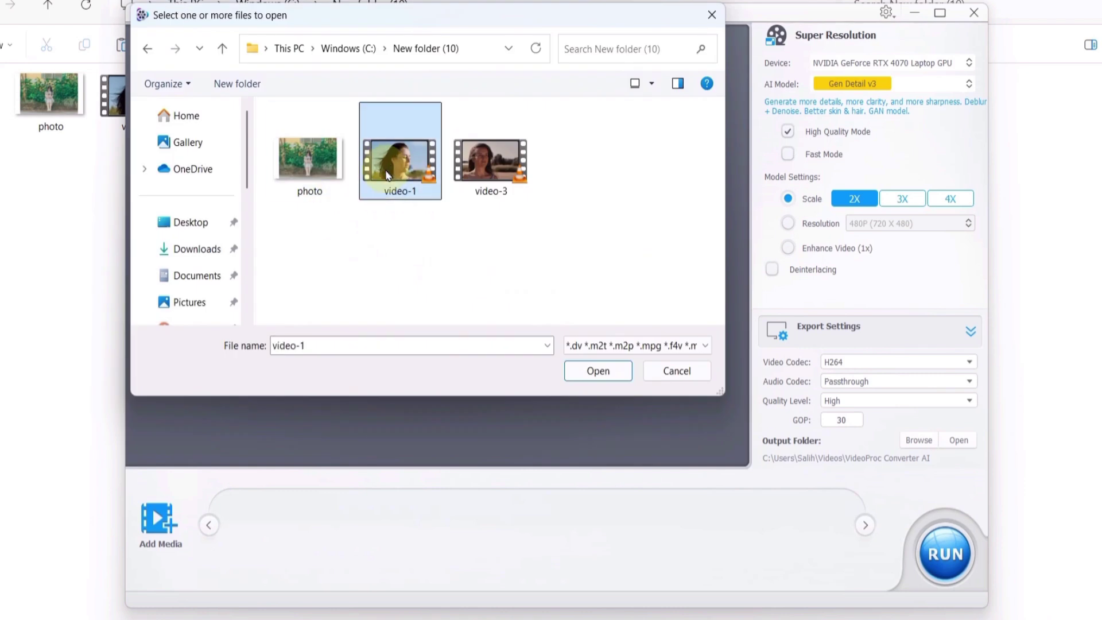
{"action": "left_click", "coordinate": [599, 372]}
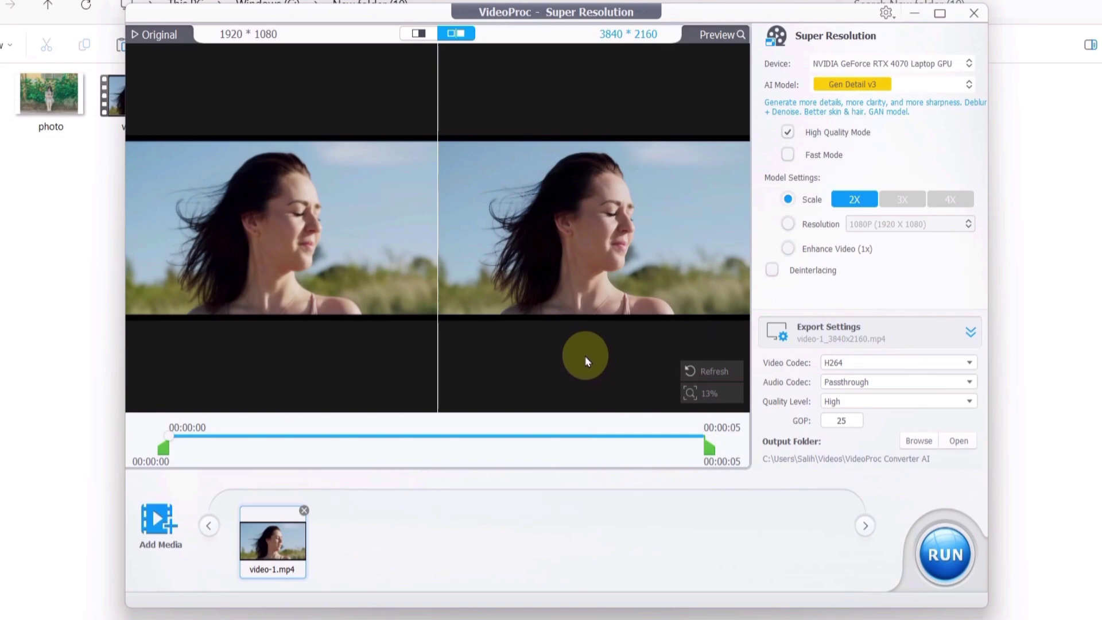
{"action": "left_click", "coordinate": [939, 13]}
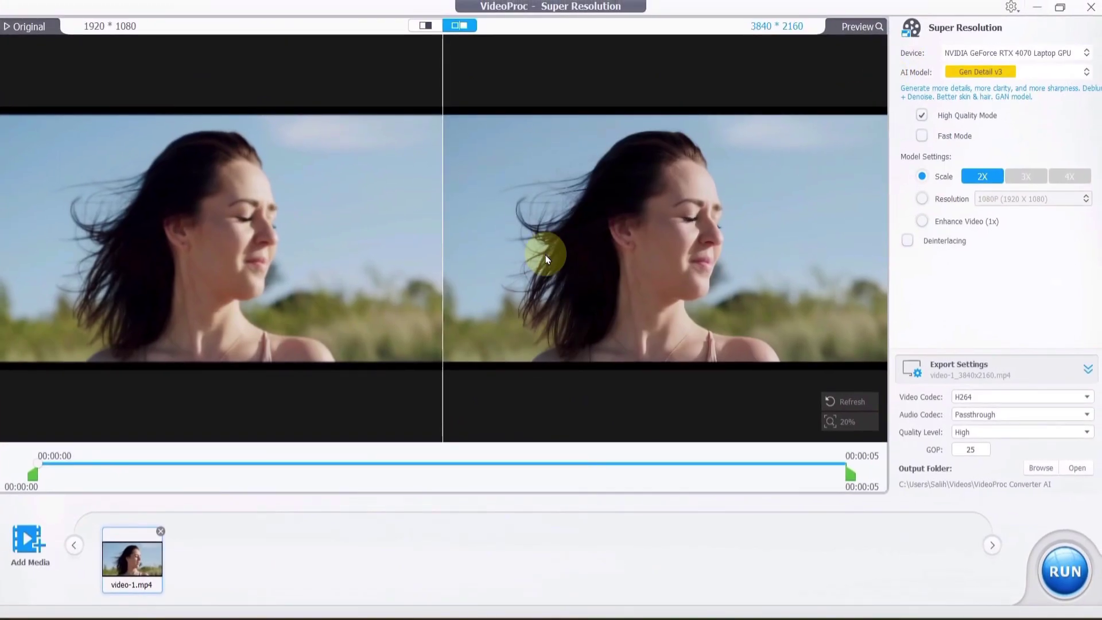
- Compare the 1920x1080 original and 3840x2160 upscale in split-screen, then side-by-side
{"action": "left_click", "coordinate": [425, 26]}
{"action": "mouse_move", "coordinate": [441, 242]}
{"action": "left_mouse_down"}
{"action": "mouse_move", "coordinate": [203, 279]}
{"action": "mouse_move", "coordinate": [783, 313]}
{"action": "mouse_move", "coordinate": [189, 355]}
{"action": "mouse_move", "coordinate": [136, 247]}
{"action": "mouse_move", "coordinate": [587, 320]}
{"action": "mouse_move", "coordinate": [504, 349]}
{"action": "left_mouse_up"}
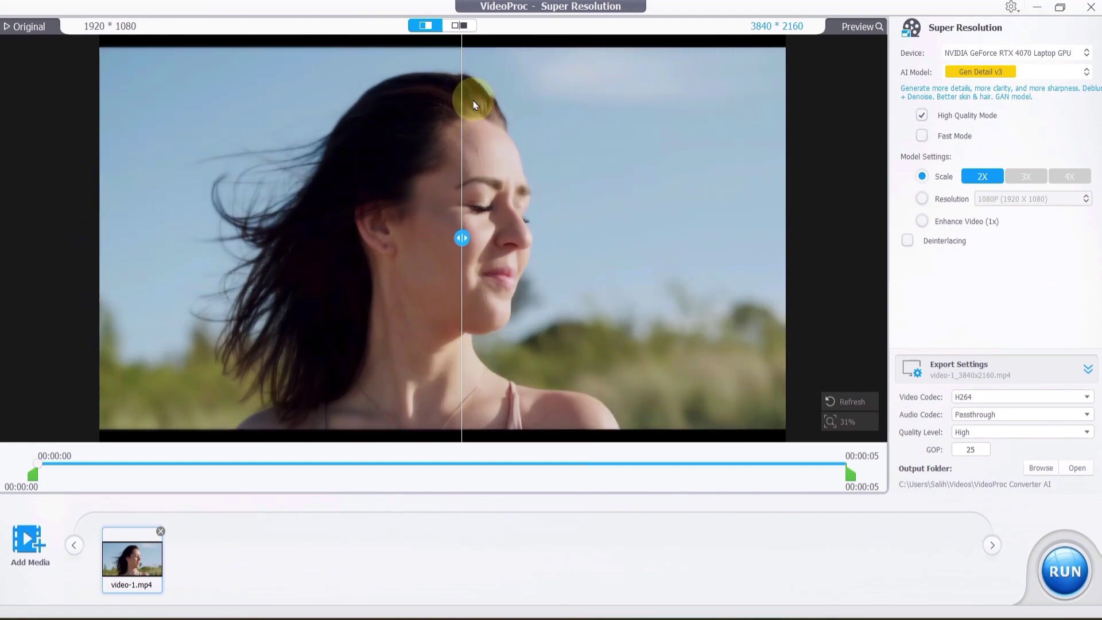
{"action": "left_click", "coordinate": [459, 26]}
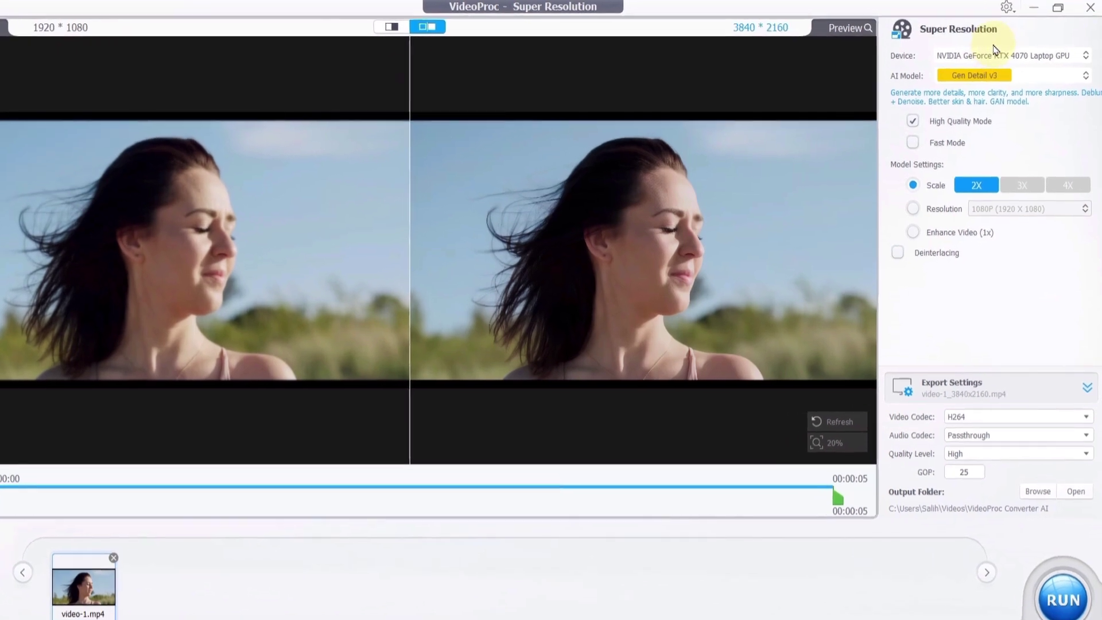
- Keep the Gen Detail v3 model and set the target resolution to 4K 3840 x 2160
{"action": "left_click", "coordinate": [982, 53]}
{"action": "left_click", "coordinate": [958, 88]}
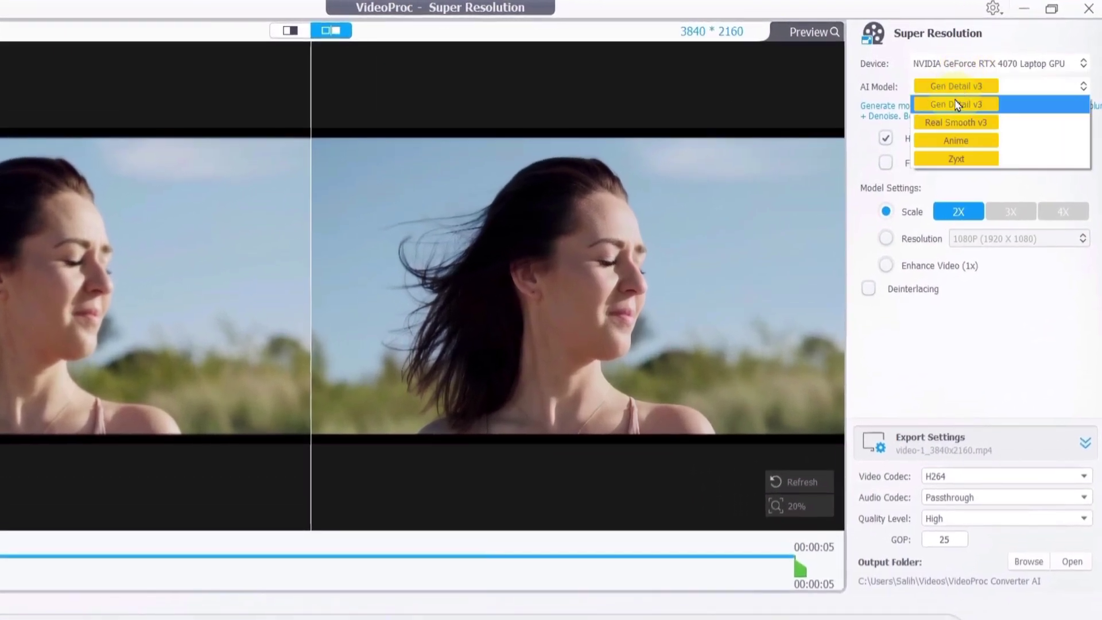
{"action": "left_click", "coordinate": [964, 109]}
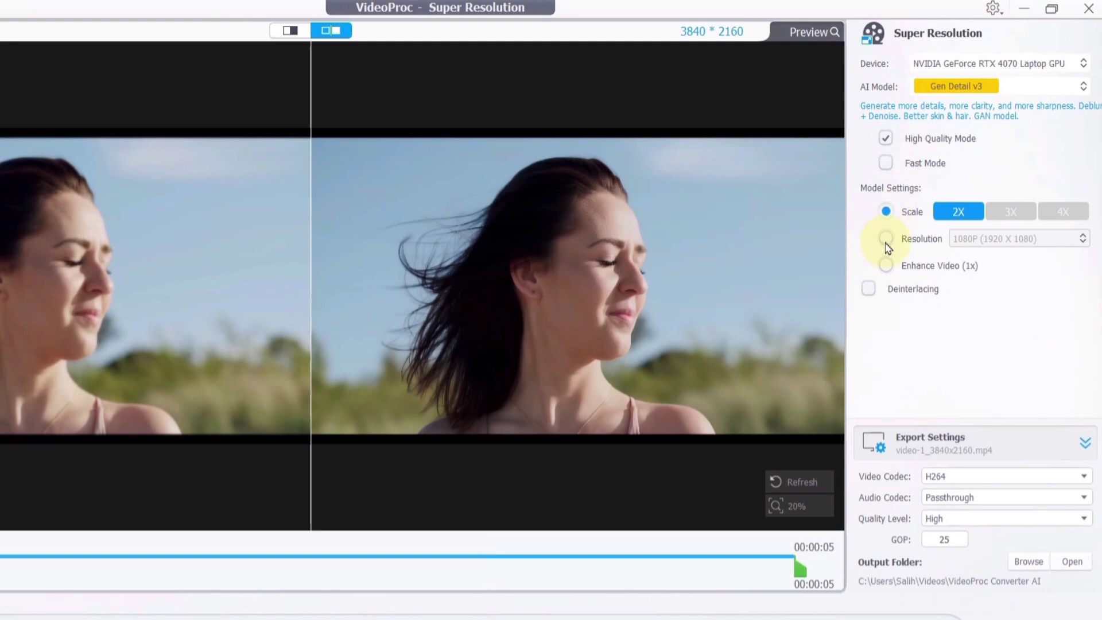
{"action": "left_click", "coordinate": [886, 238]}
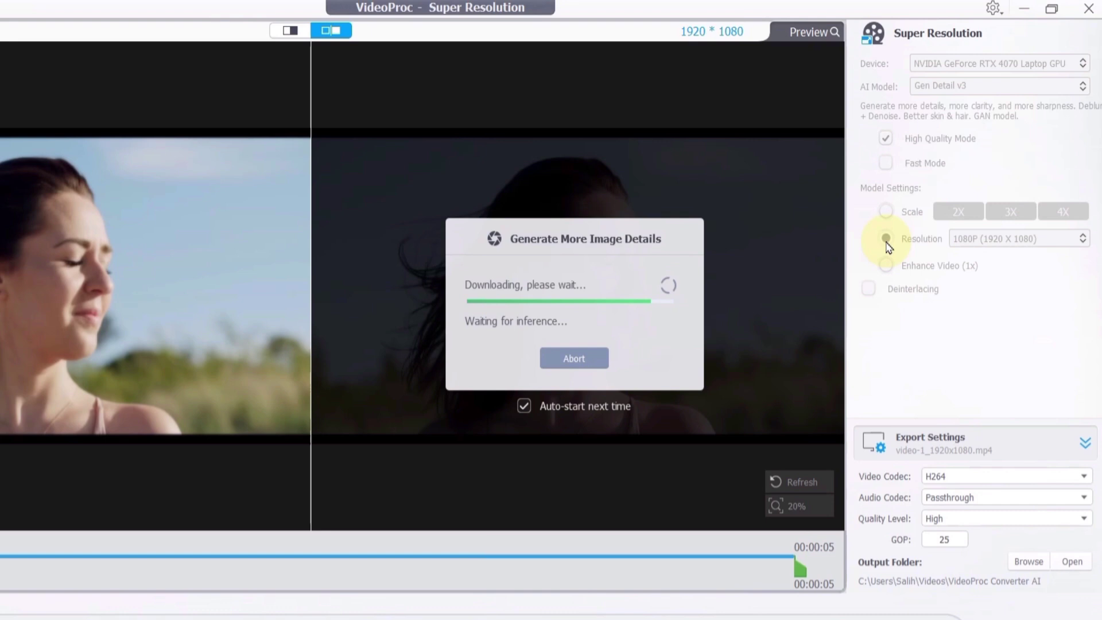
{"action": "left_click", "coordinate": [990, 239]}
{"action": "left_click", "coordinate": [999, 298]}
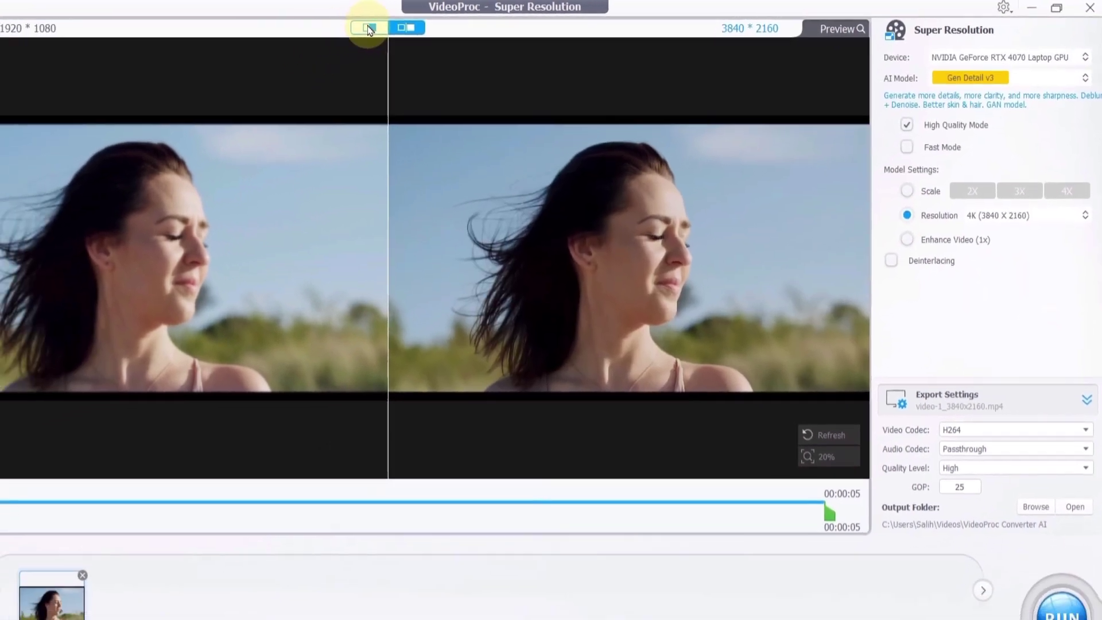
- Slide the split comparison across the woman's face, then return to side-by-side view
{"action": "left_click", "coordinate": [290, 30]}
{"action": "left_click_drag", "start_coordinate": [417, 245], "coordinate": [222, 239]}
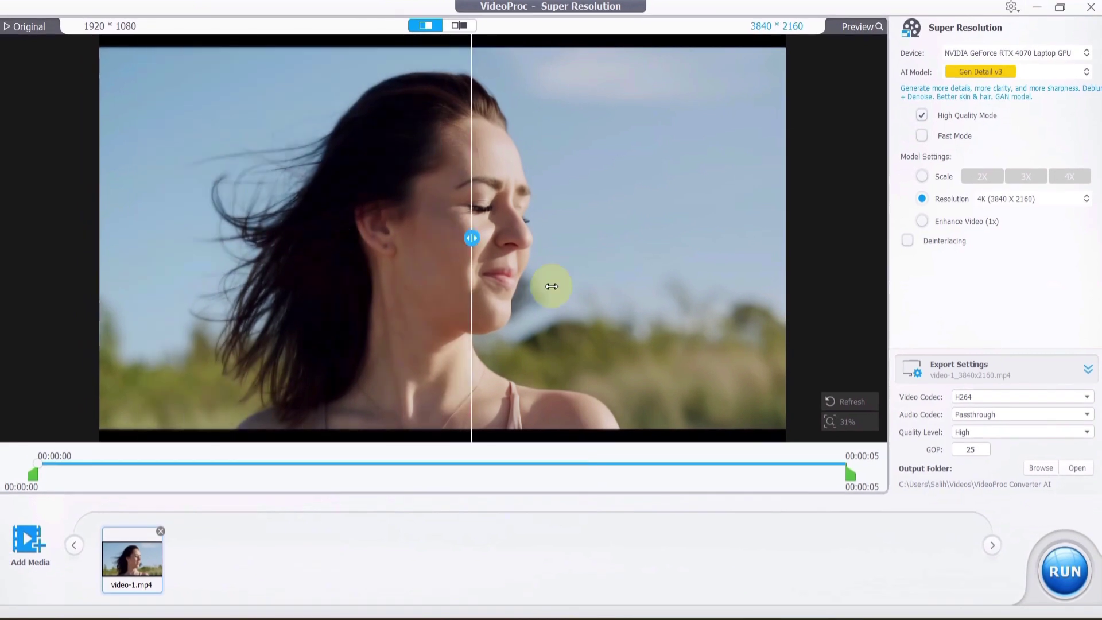
{"action": "left_click", "coordinate": [460, 26]}
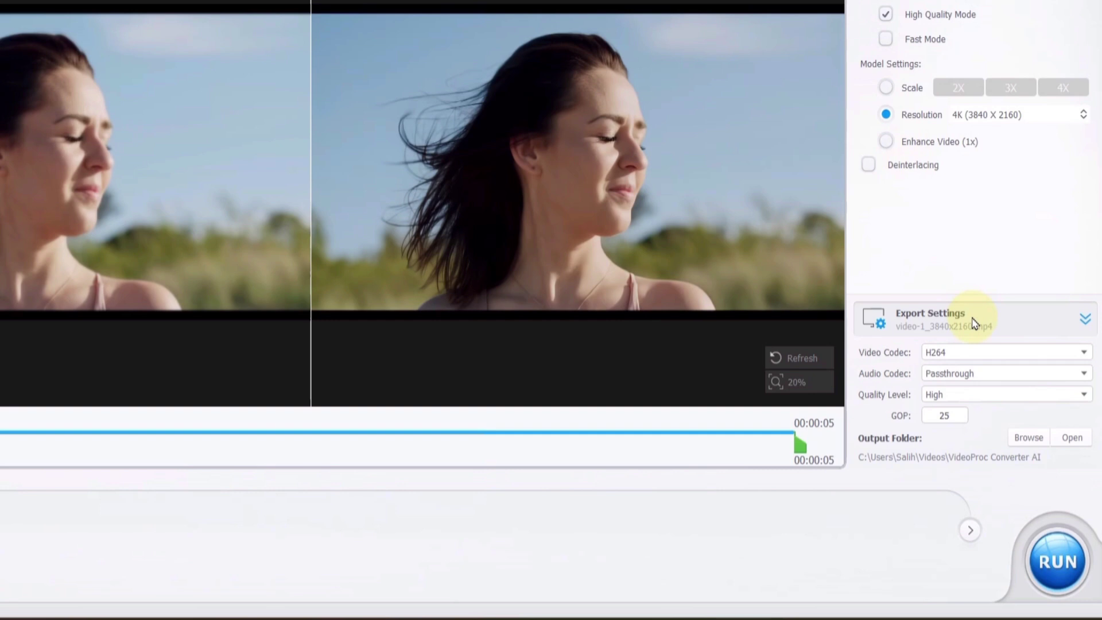
- Export the 4K upscale with the H264 codec at High quality level
{"action": "left_click", "coordinate": [973, 352]}
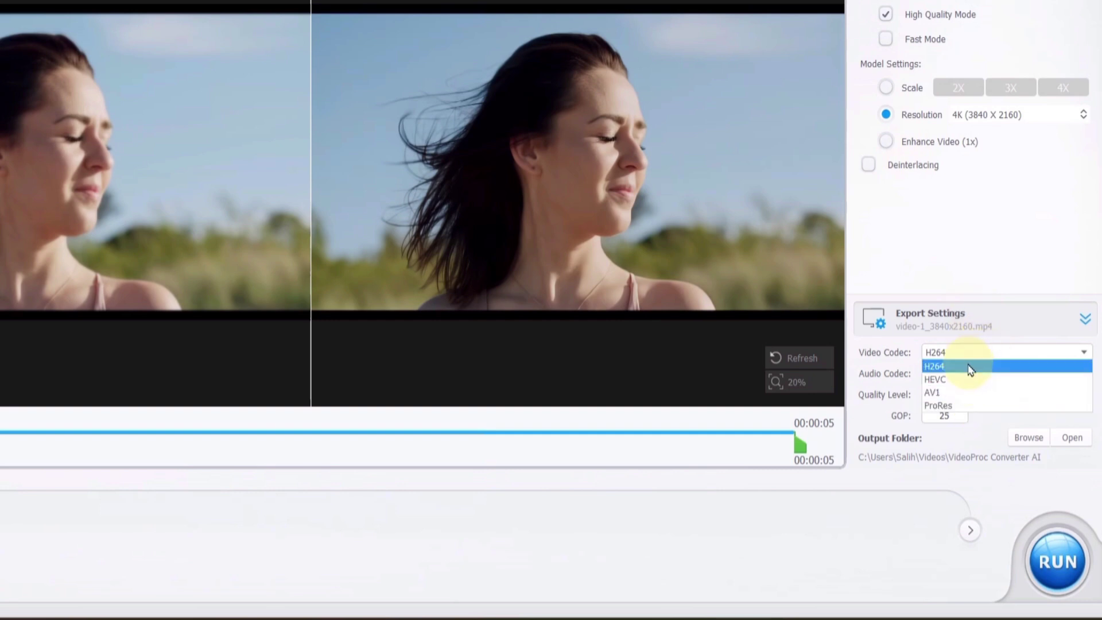
{"action": "left_click", "coordinate": [970, 369]}
{"action": "left_click", "coordinate": [964, 385]}
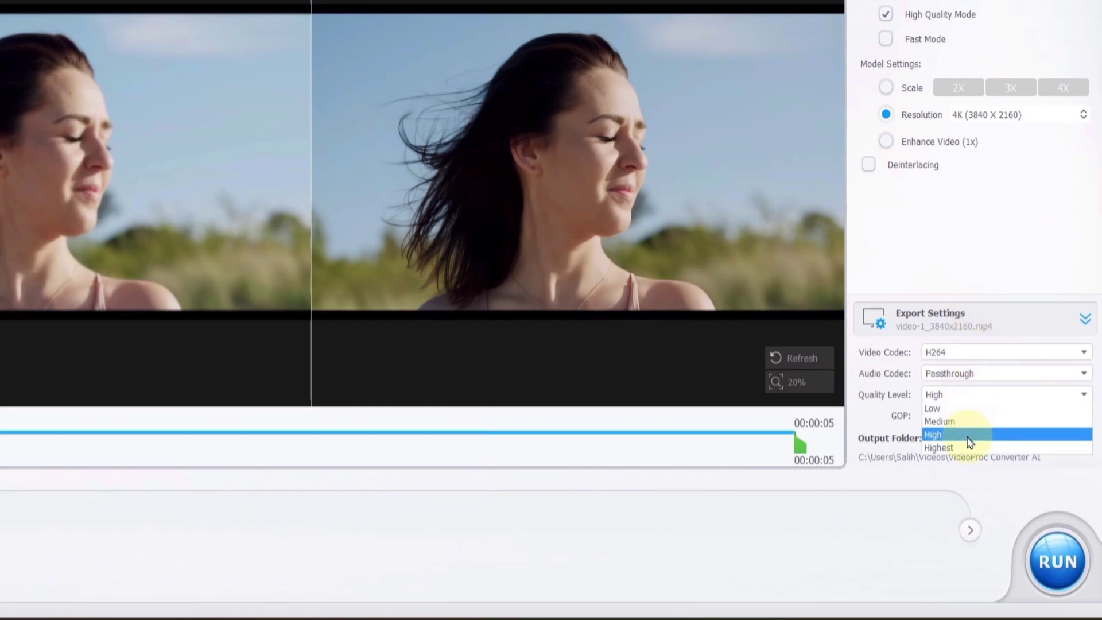
{"action": "left_click", "coordinate": [963, 435]}
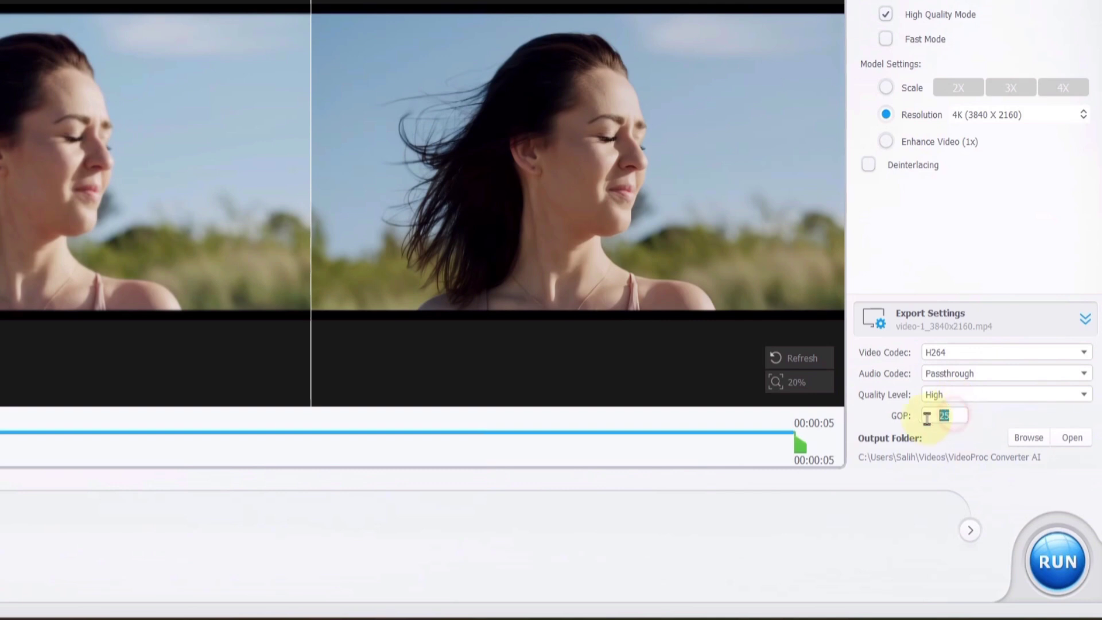
{"action": "left_click", "coordinate": [1070, 565]}
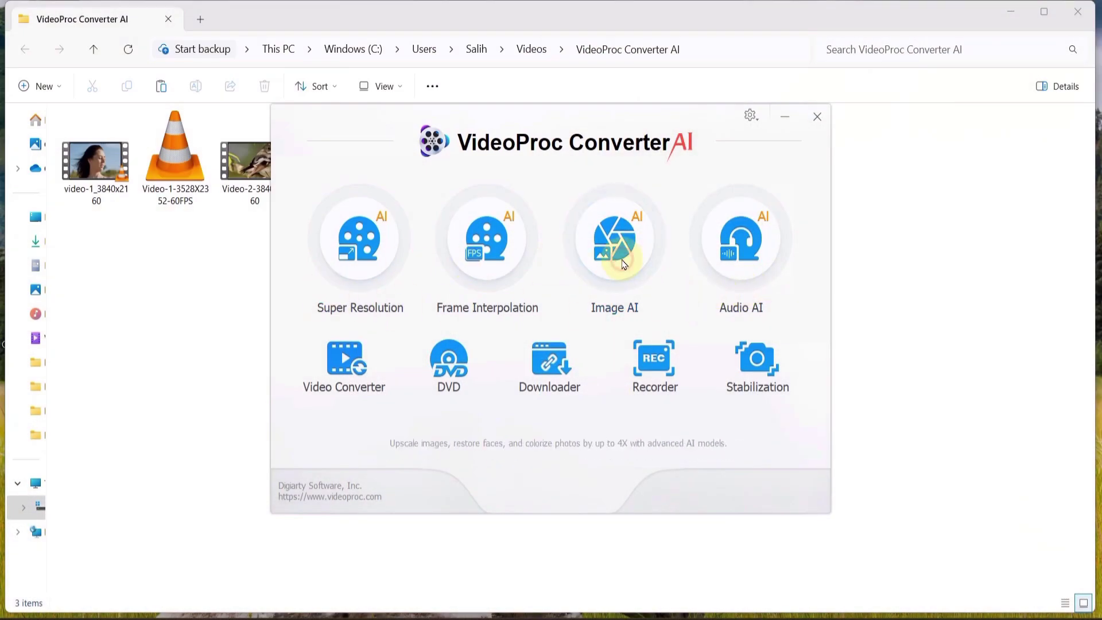
- Open Image AI full-screen, load the girl-reading photo, and slide the comparison divider
{"action": "left_click", "coordinate": [616, 246]}
{"action": "left_click", "coordinate": [904, 57]}
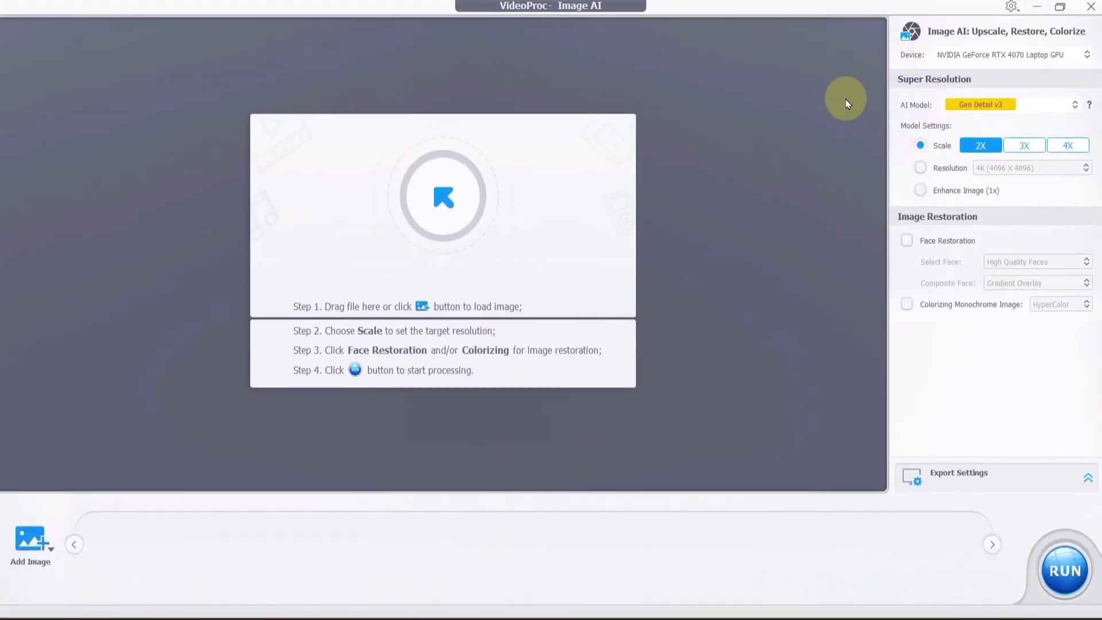
{"action": "left_click", "coordinate": [449, 209]}
{"action": "left_click", "coordinate": [170, 150]}
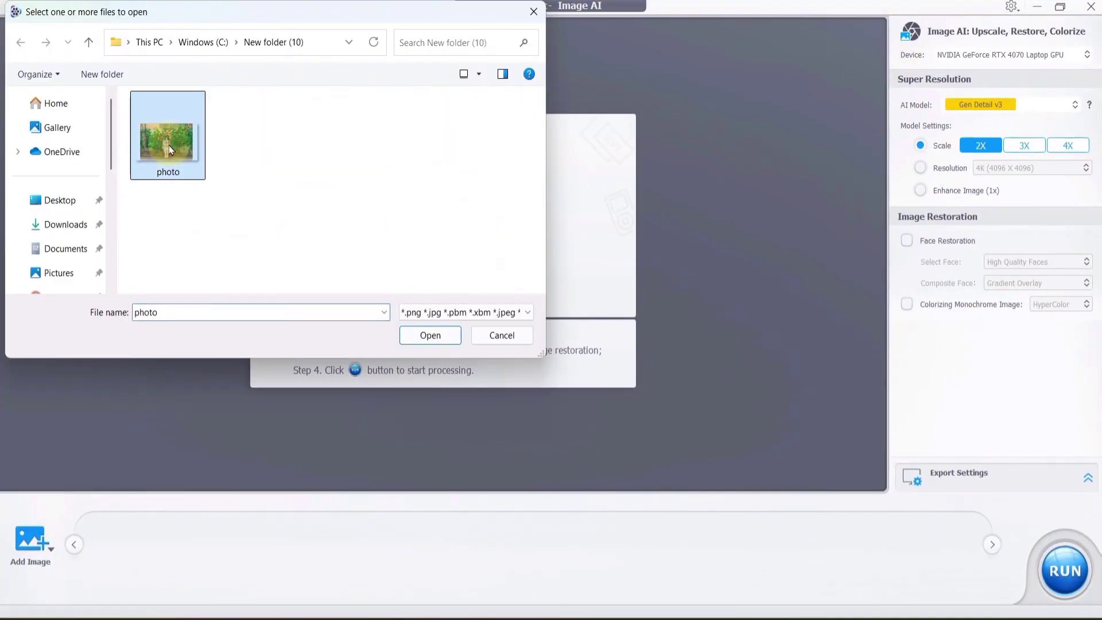
{"action": "left_click", "coordinate": [420, 336]}
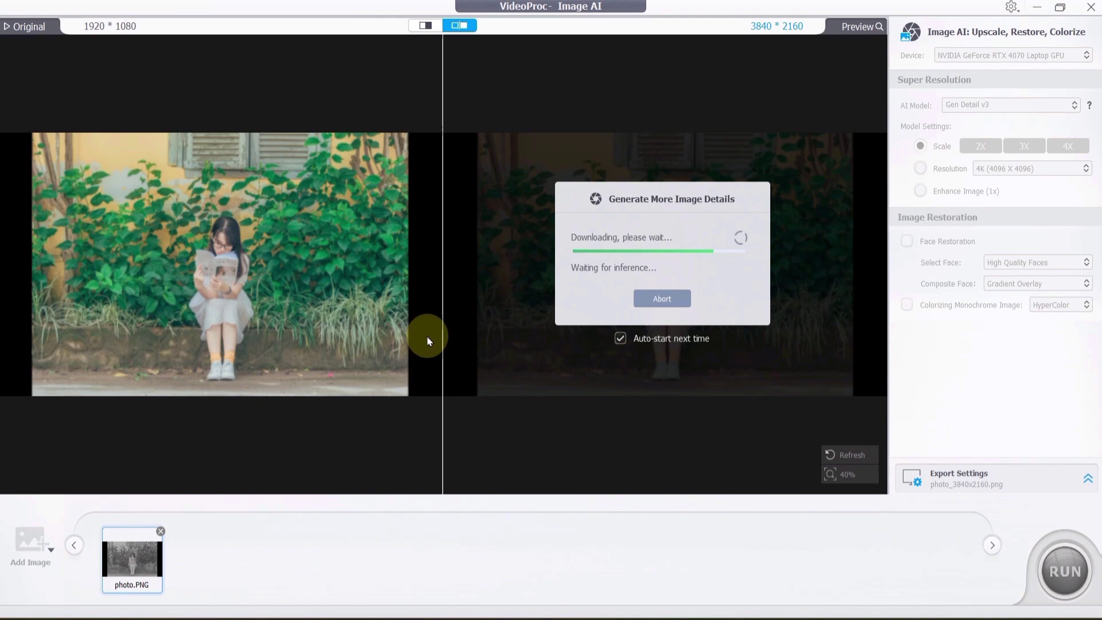
{"action": "left_click", "coordinate": [414, 29]}
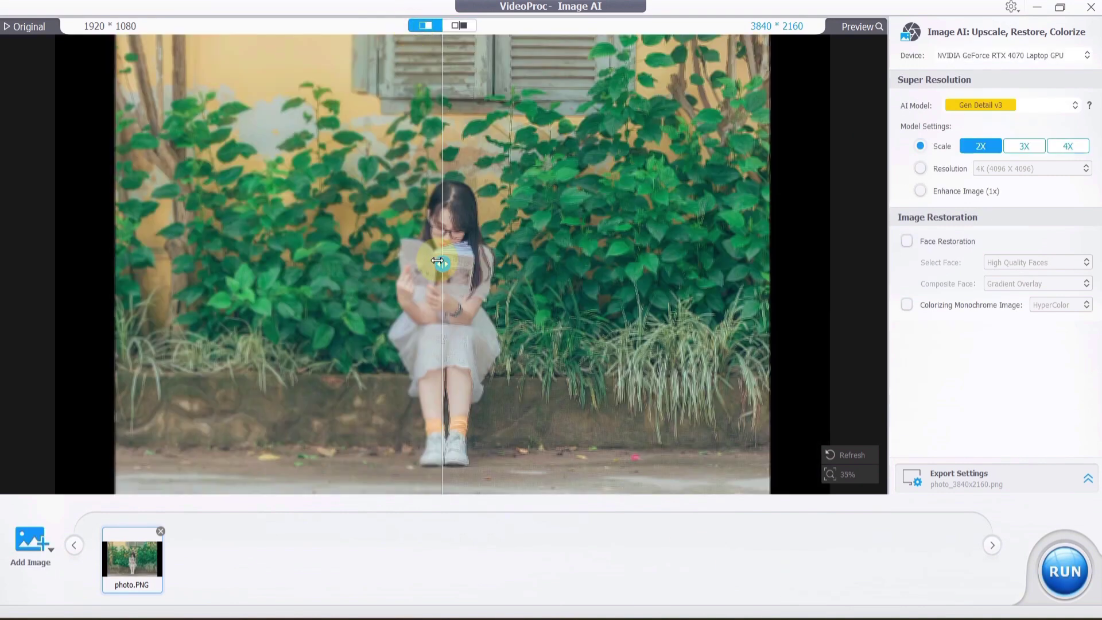
{"action": "mouse_move", "coordinate": [438, 260]}
{"action": "left_mouse_down"}
{"action": "mouse_move", "coordinate": [526, 345]}
{"action": "mouse_move", "coordinate": [327, 364]}
{"action": "left_mouse_up"}
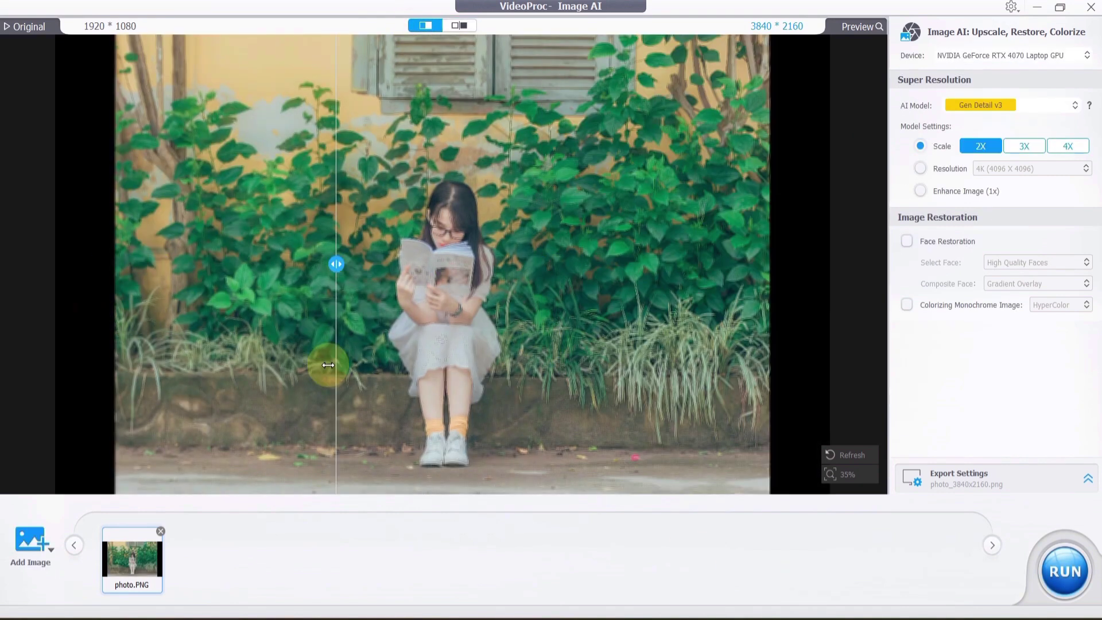
- Keep the RTX 4070 GPU and Gen Detail v3 model, with enhancement at original size (1x)
{"action": "left_click", "coordinate": [458, 26]}
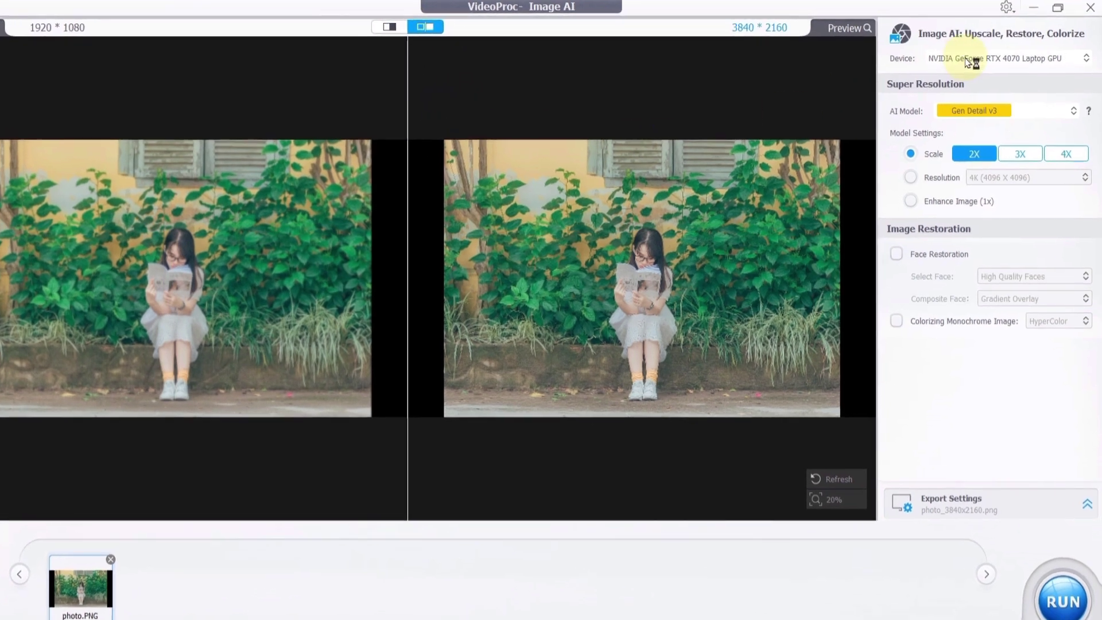
{"action": "left_click", "coordinate": [990, 56]}
{"action": "left_click", "coordinate": [967, 73]}
{"action": "left_click", "coordinate": [958, 126]}
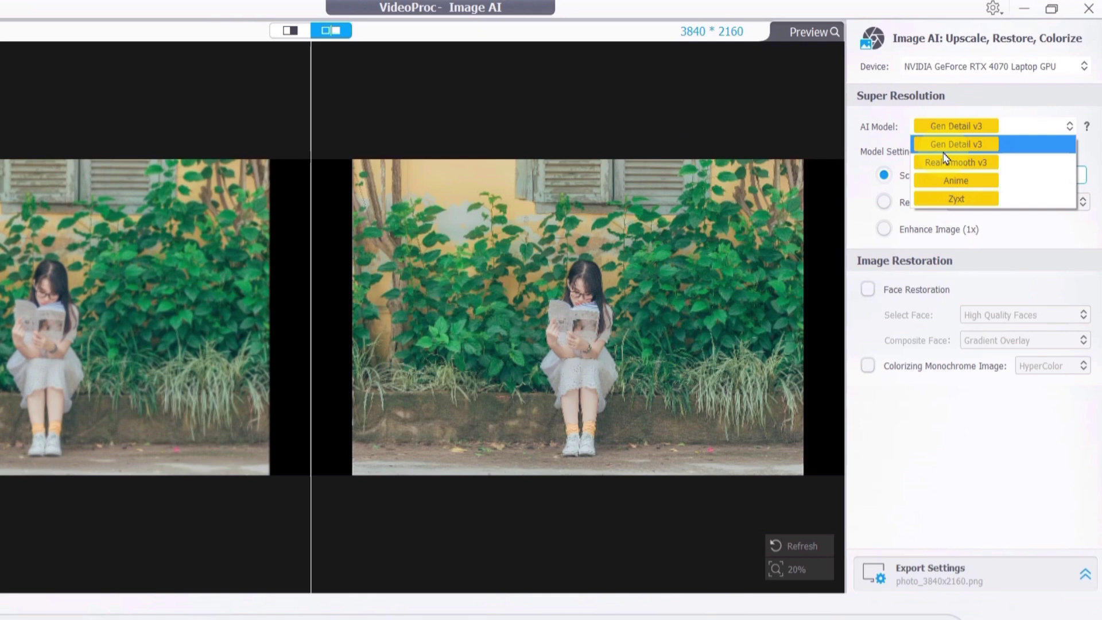
{"action": "left_click", "coordinate": [947, 145]}
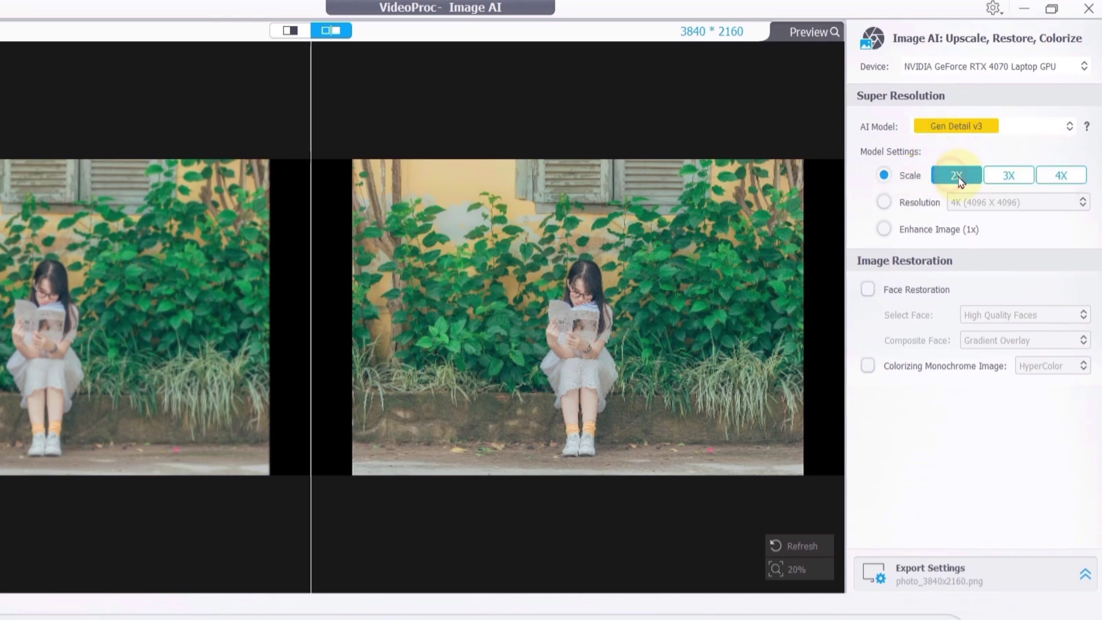
{"action": "left_click", "coordinate": [1004, 176]}
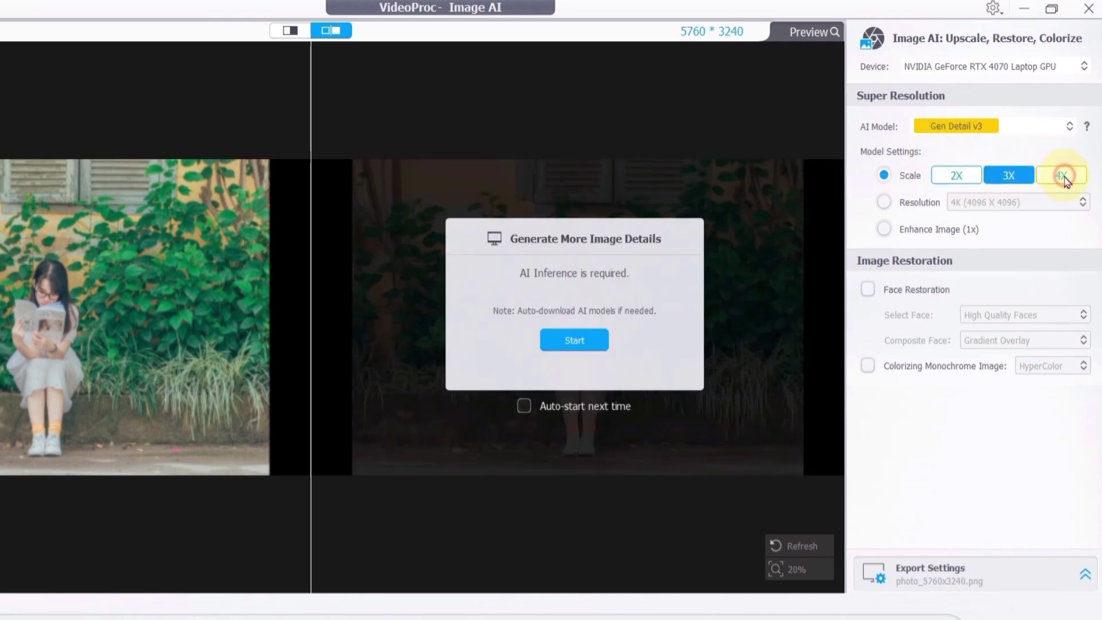
{"action": "left_click", "coordinate": [883, 203]}
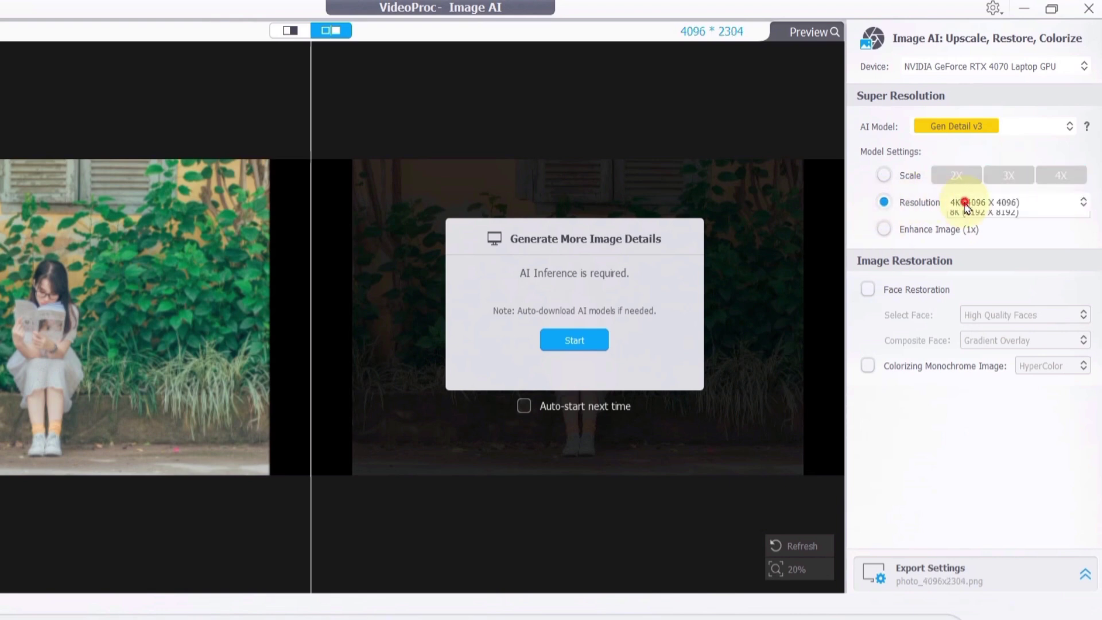
{"action": "left_click", "coordinate": [981, 202]}
{"action": "left_click", "coordinate": [972, 254]}
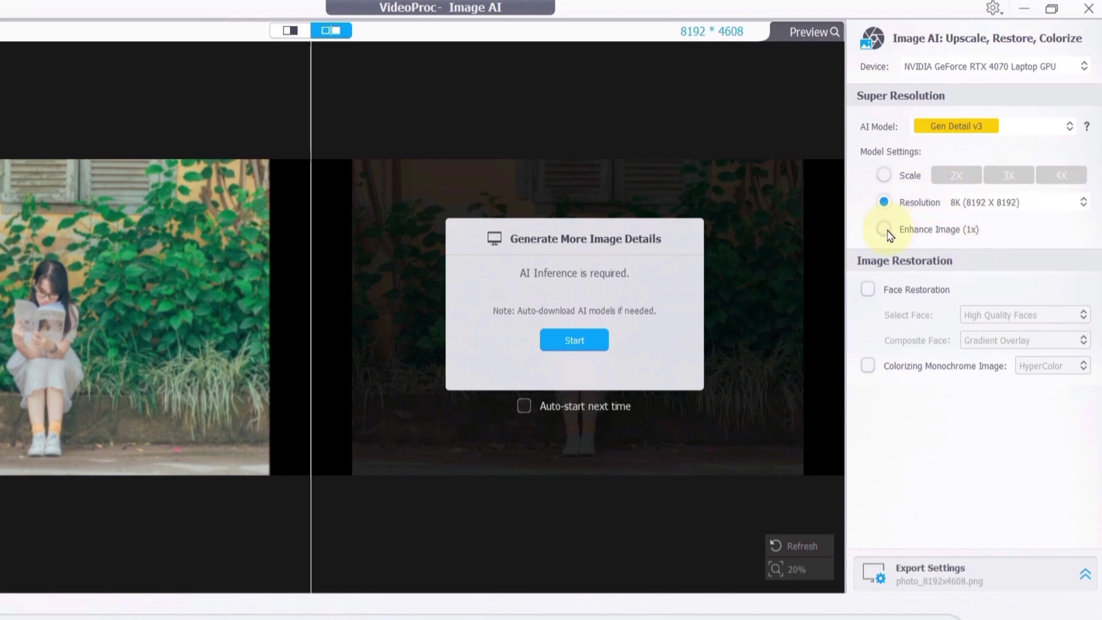
{"action": "left_click", "coordinate": [886, 231]}
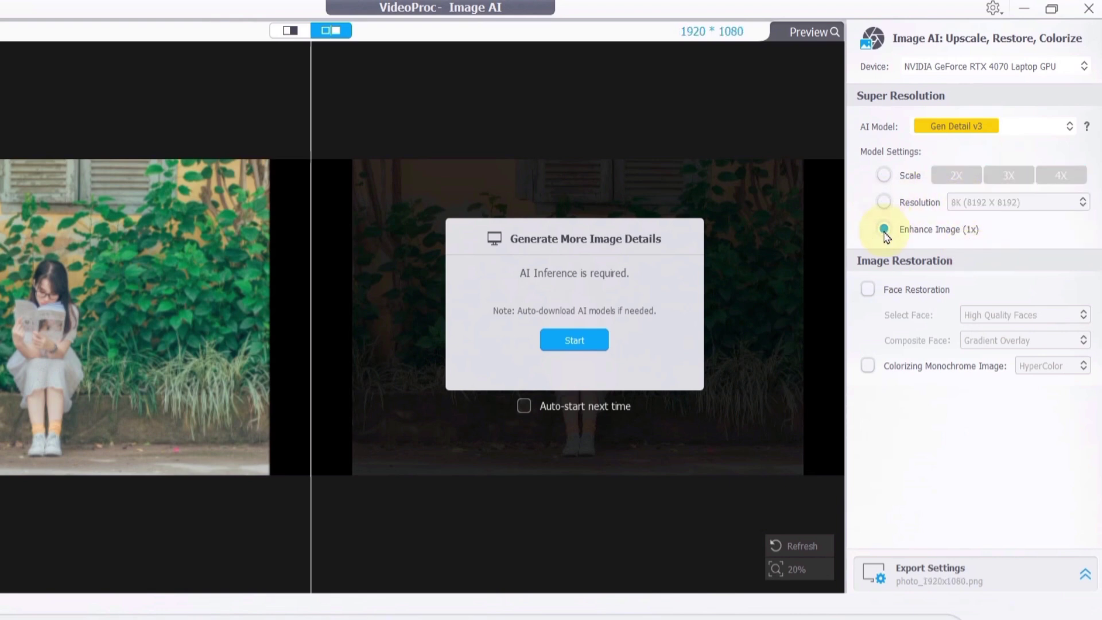
- Enable face restoration with High Quality Faces and Gradient Overlay blending
{"action": "left_click", "coordinate": [867, 289]}
{"action": "left_click", "coordinate": [971, 316]}
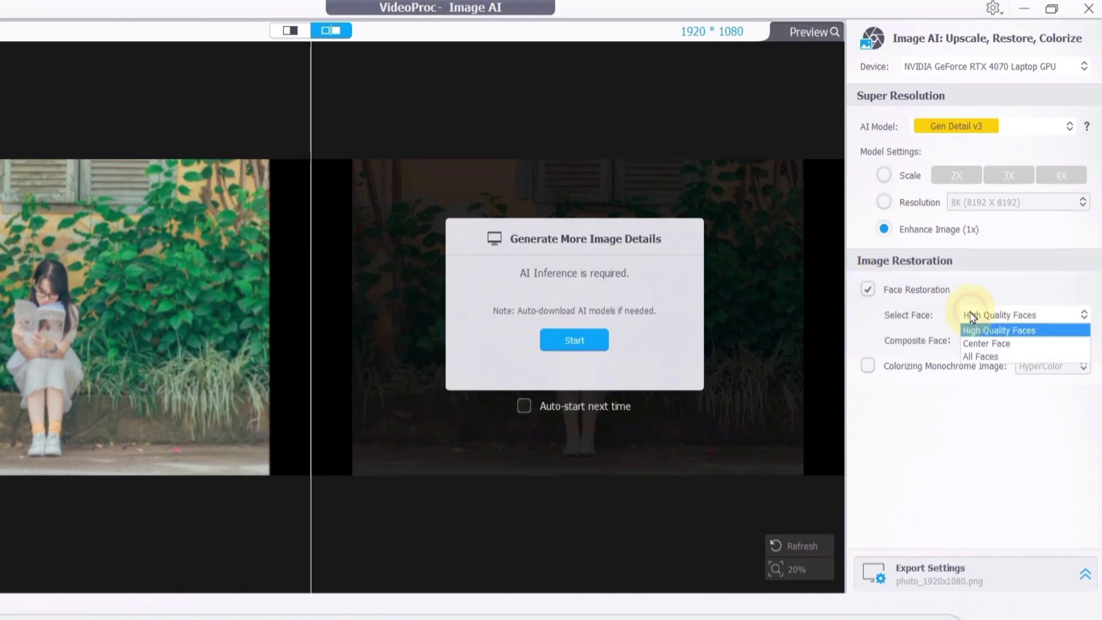
{"action": "left_click", "coordinate": [979, 332]}
{"action": "left_click", "coordinate": [985, 339]}
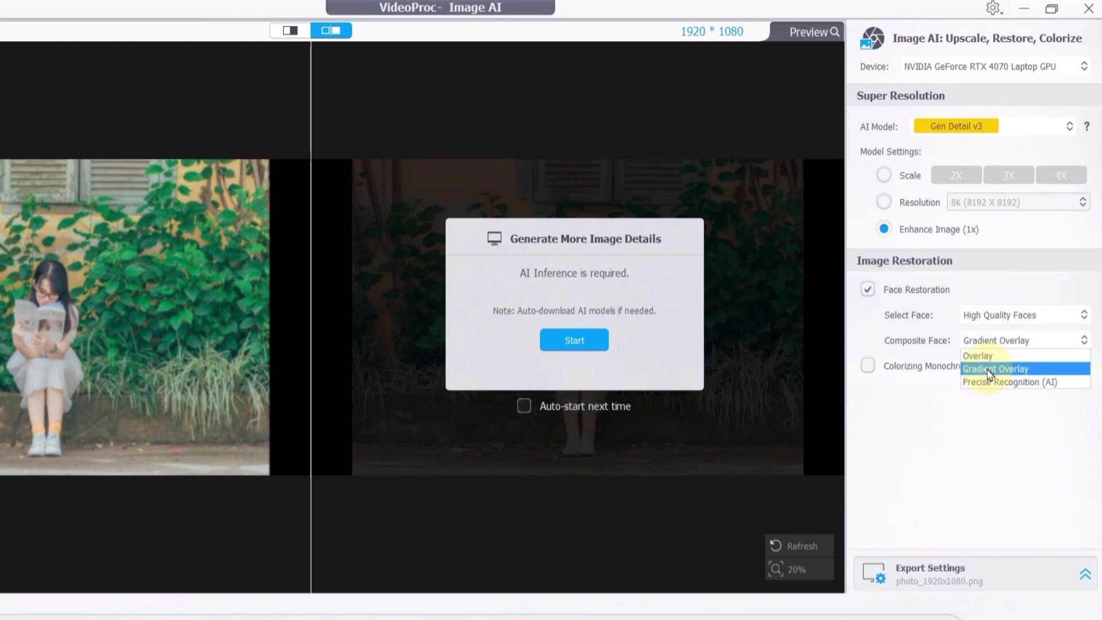
{"action": "left_click", "coordinate": [991, 371]}
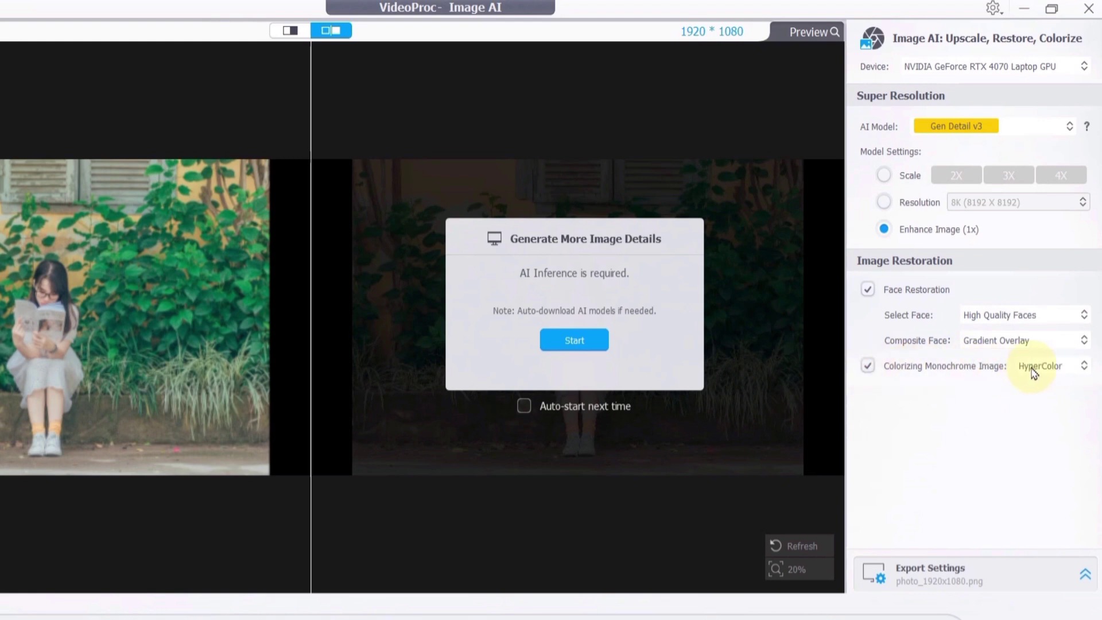
- Run AI processing and slide the split comparison across the colourised photo
{"action": "left_click", "coordinate": [576, 341]}
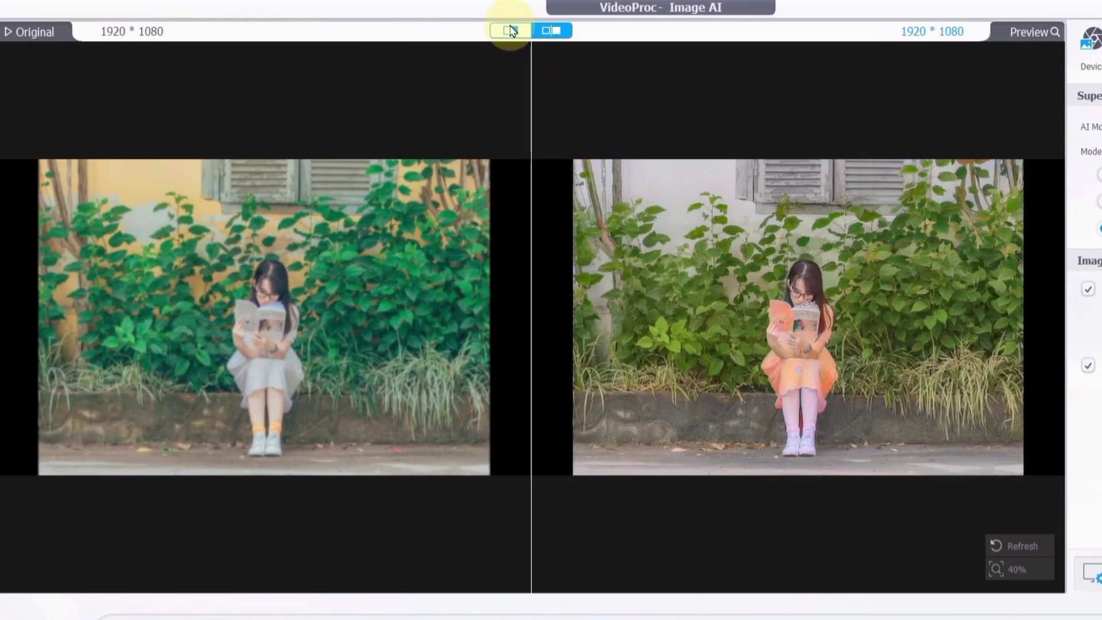
{"action": "left_click", "coordinate": [511, 31]}
{"action": "mouse_move", "coordinate": [530, 317]}
{"action": "left_mouse_down"}
{"action": "mouse_move", "coordinate": [763, 269]}
{"action": "mouse_move", "coordinate": [142, 319]}
{"action": "left_mouse_up"}
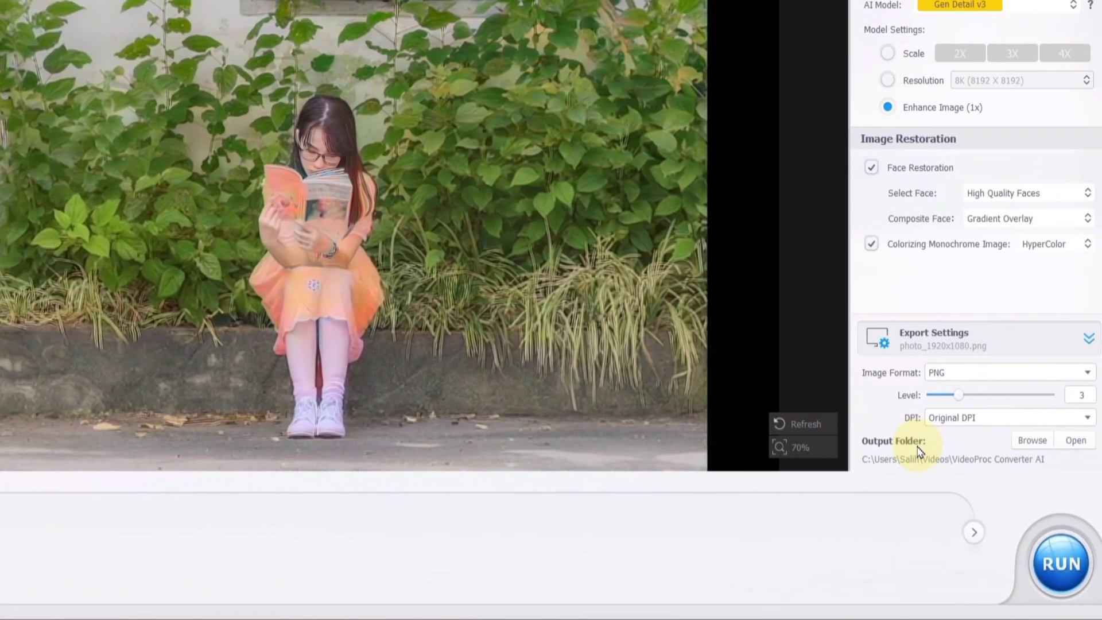
- Set the output to JPEG at 500 DPI and run the photo export
{"action": "left_click", "coordinate": [954, 373]}
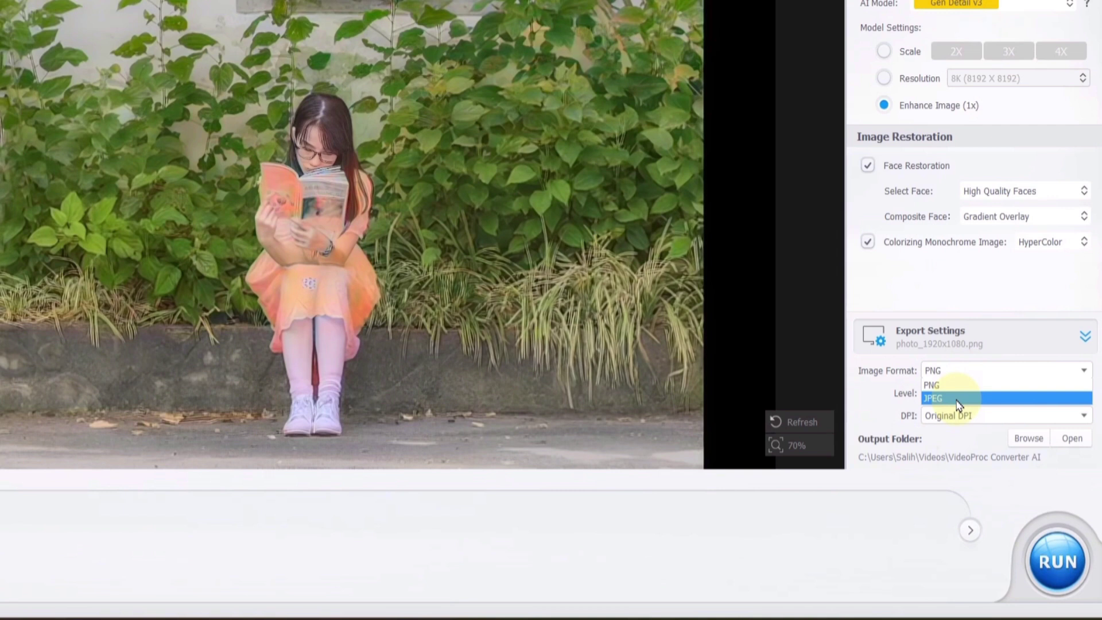
{"action": "left_click", "coordinate": [959, 399]}
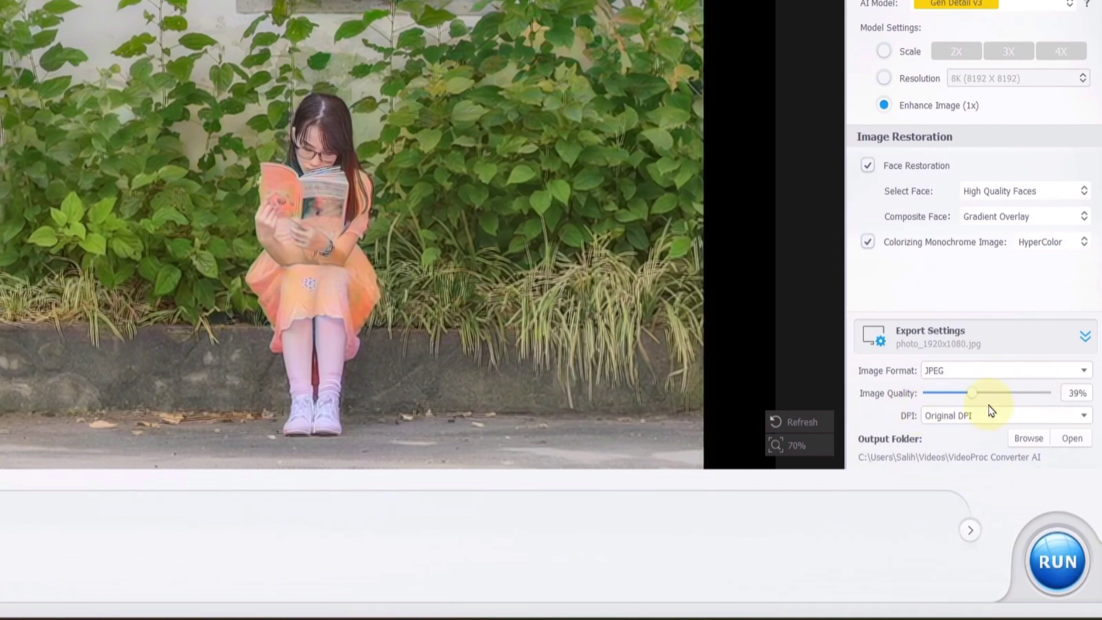
{"action": "left_click", "coordinate": [1021, 418]}
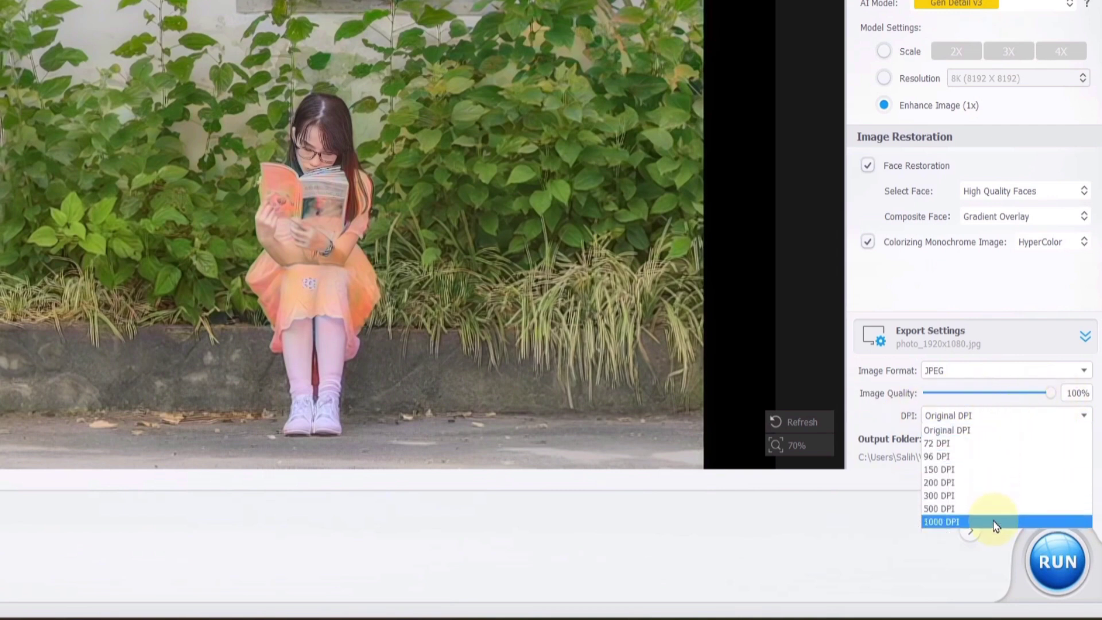
{"action": "left_click", "coordinate": [966, 509]}
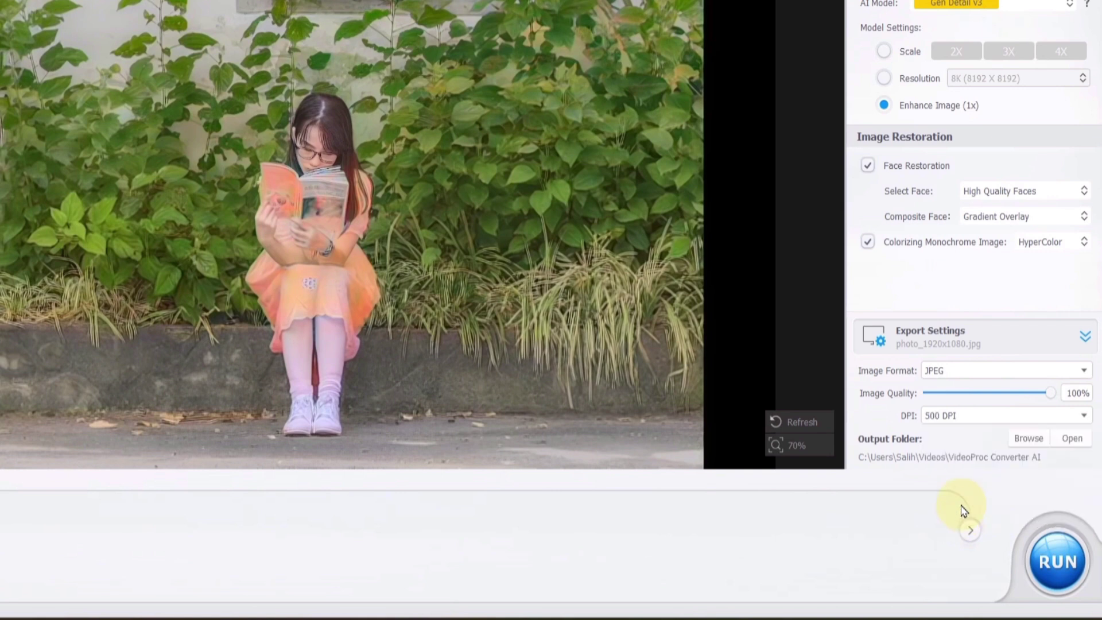
{"action": "left_click", "coordinate": [1065, 559]}
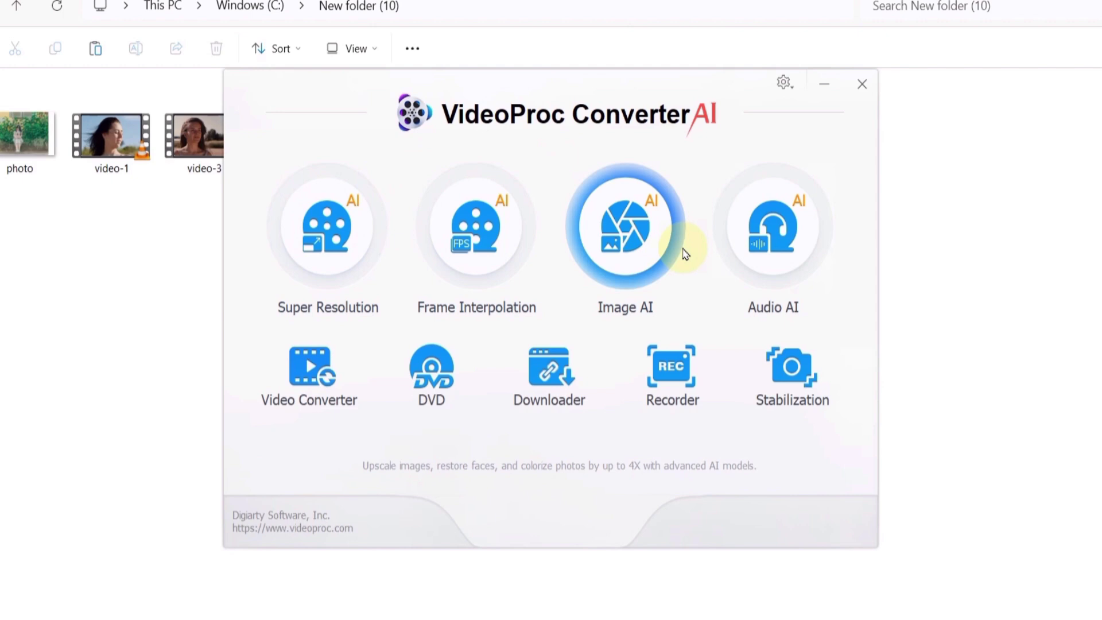
- Load video-3 into the Video Converter and briefly play its preview
{"action": "left_click", "coordinate": [311, 369]}
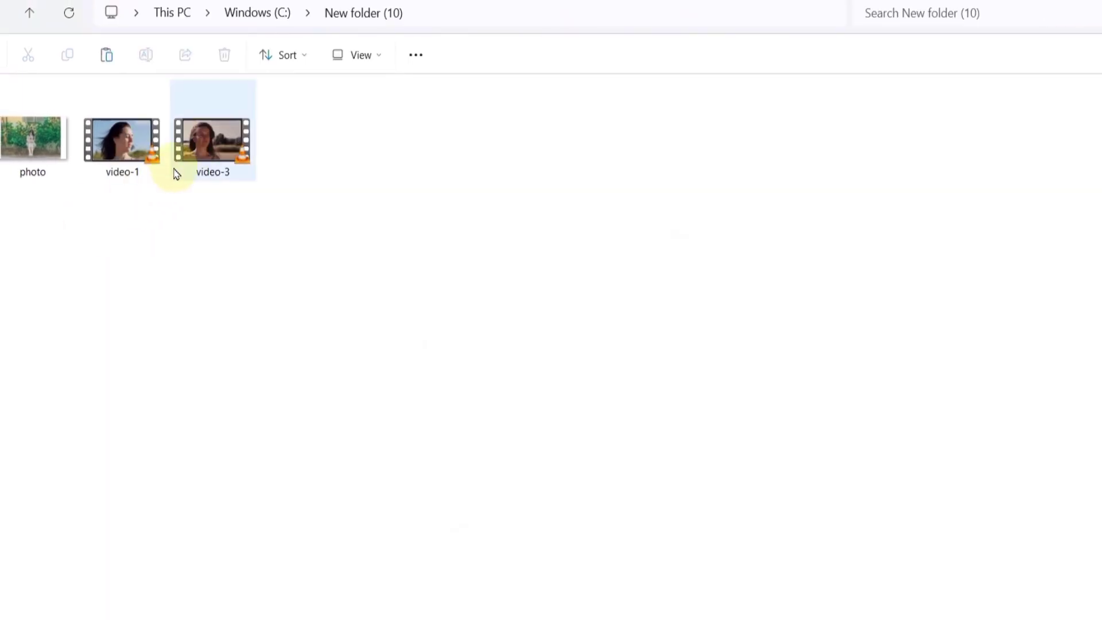
{"action": "left_click_drag", "start_coordinate": [175, 174], "coordinate": [555, 387]}
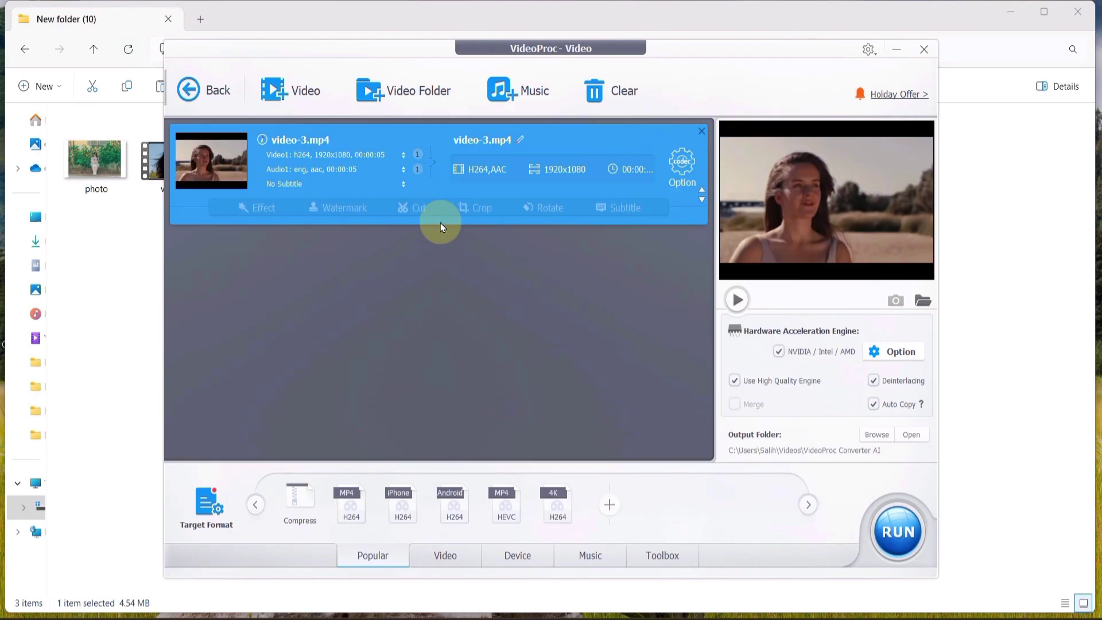
{"action": "left_click", "coordinate": [738, 301]}
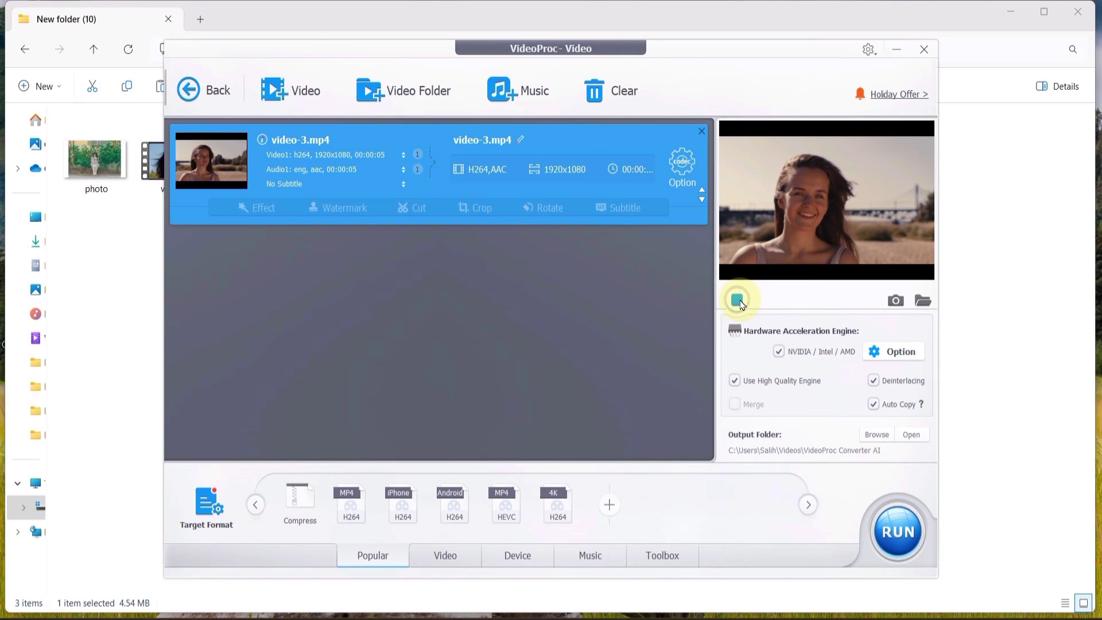
{"action": "left_click", "coordinate": [737, 301]}
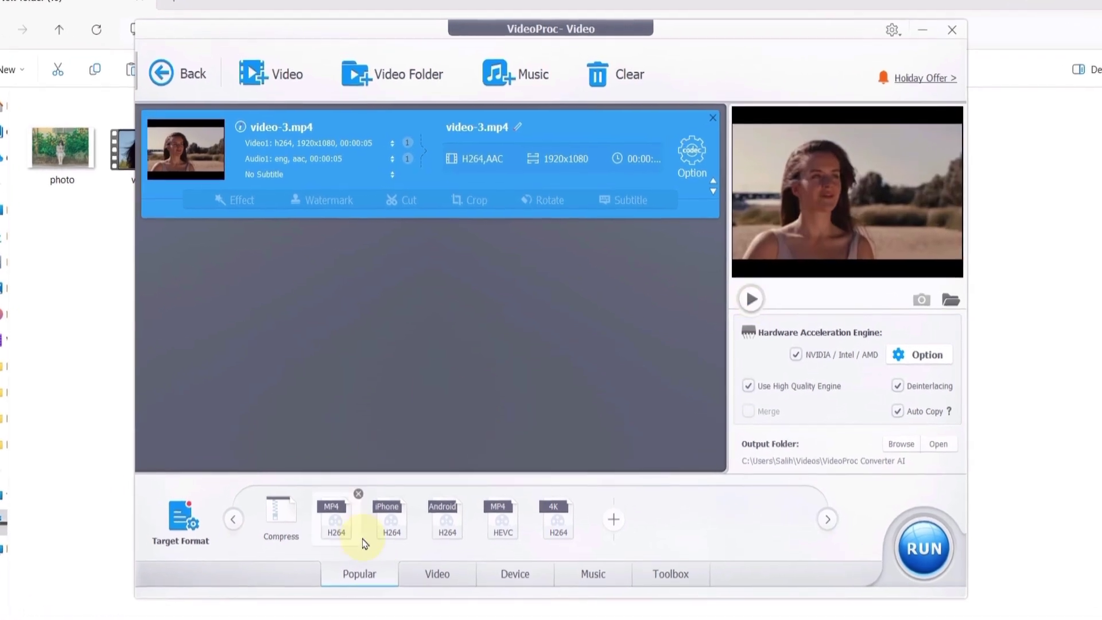
- Browse the output format tabs and choose 4K H264 MP4
{"action": "left_click", "coordinate": [384, 568]}
{"action": "left_click", "coordinate": [422, 583]}
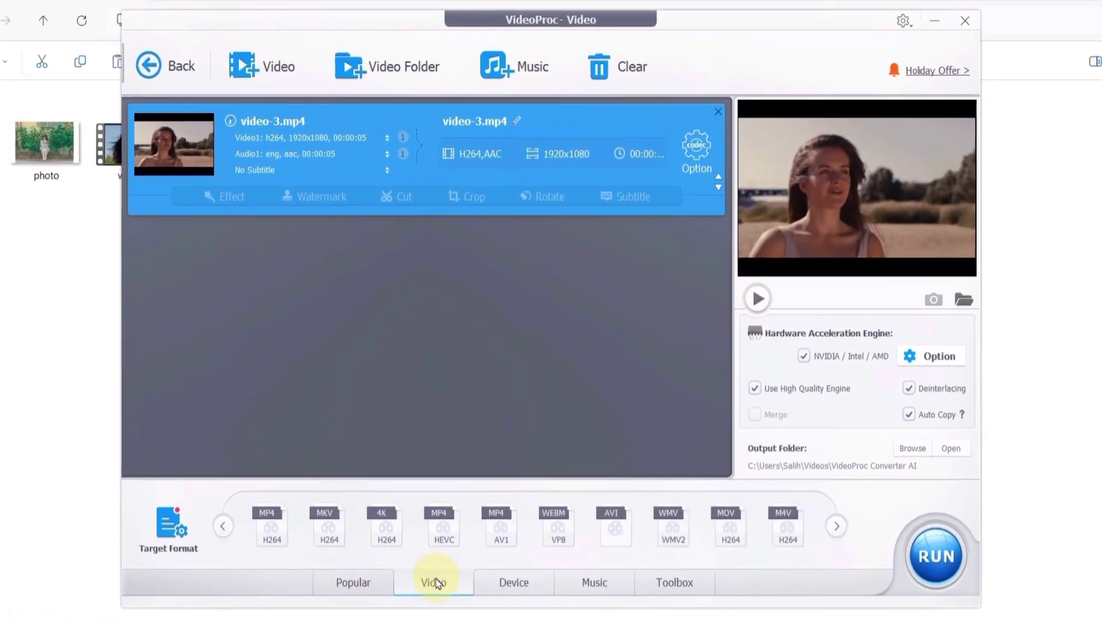
{"action": "left_click", "coordinate": [510, 586]}
{"action": "left_click", "coordinate": [586, 588]}
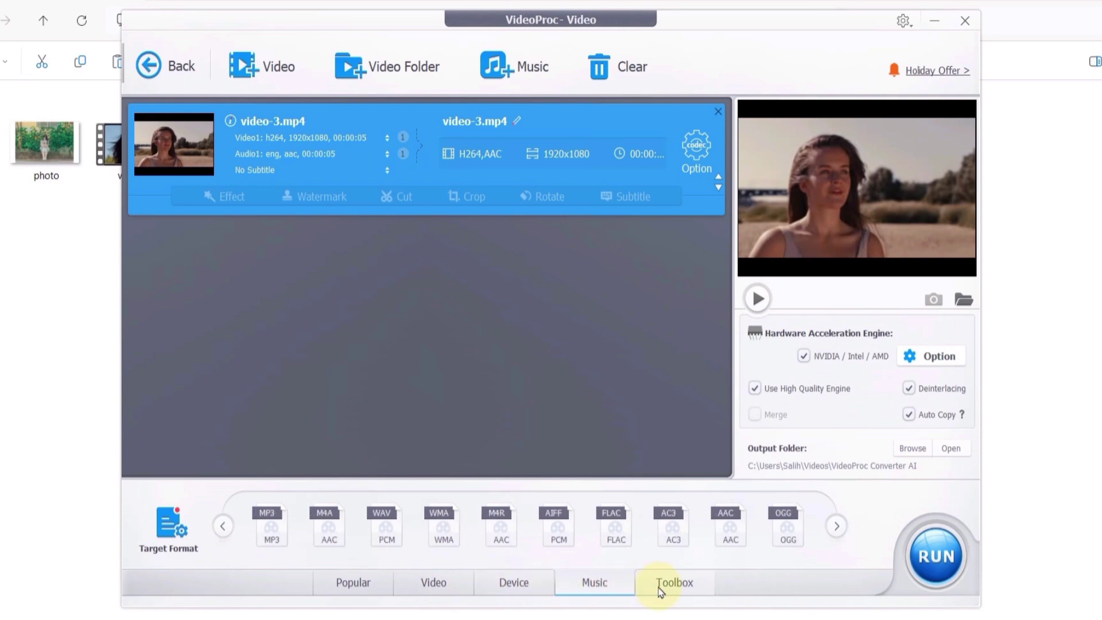
{"action": "left_click", "coordinate": [663, 591]}
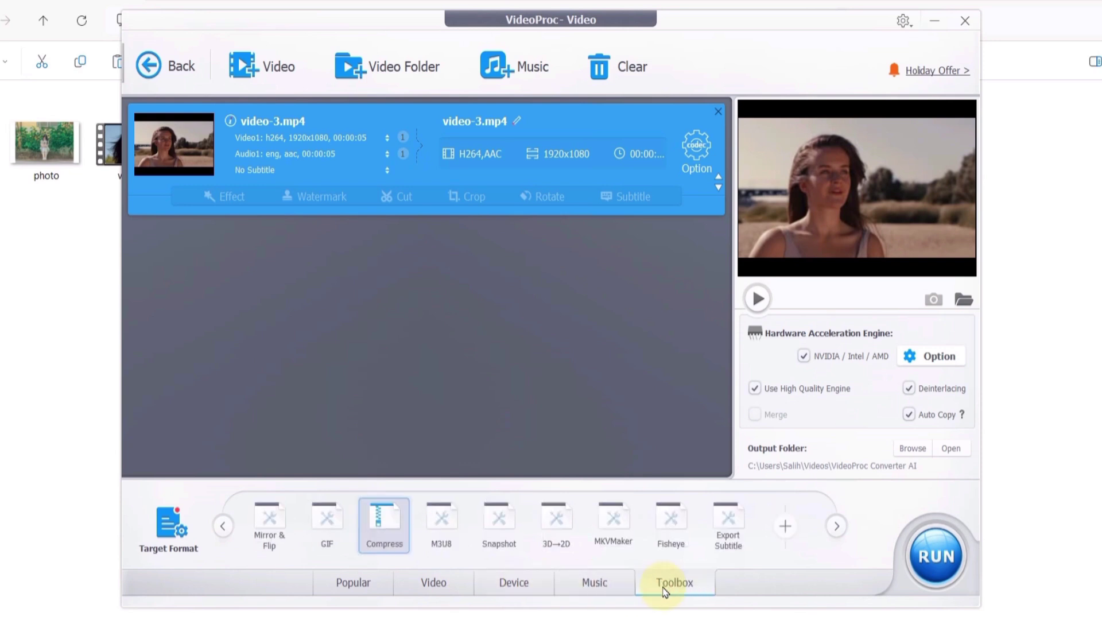
{"action": "left_click", "coordinate": [440, 586]}
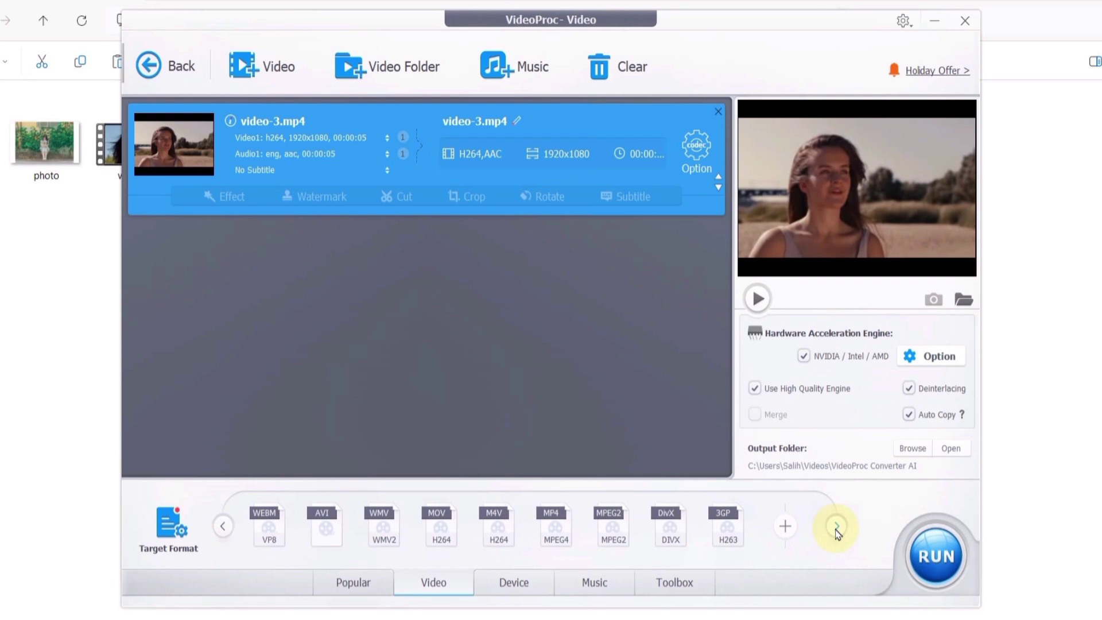
{"action": "left_click", "coordinate": [223, 527]}
{"action": "left_click", "coordinate": [409, 540]}
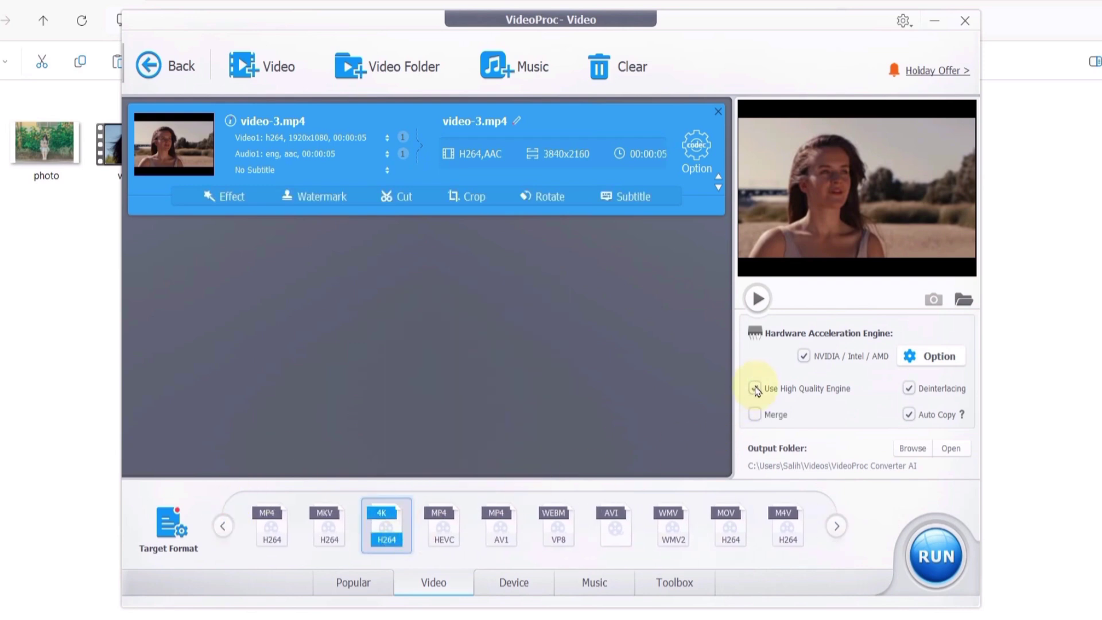
- Apply the Technicolor effect, preview it side by side, and adjust speed and rotation settings
{"action": "left_click", "coordinate": [231, 197]}
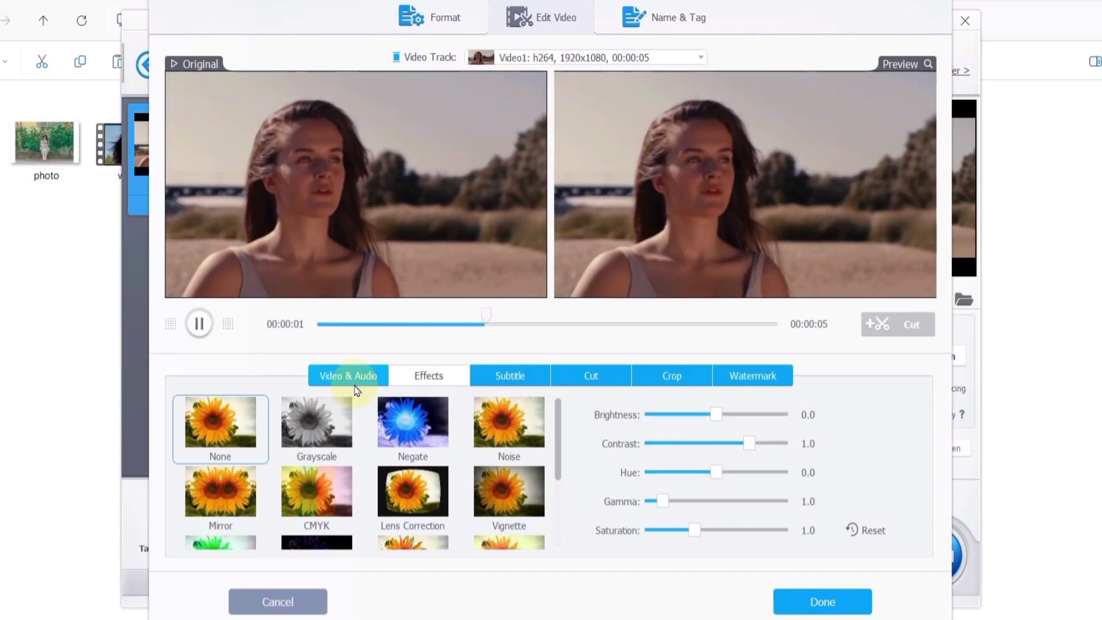
{"action": "scroll", "coordinate": [525, 522], "scroll_direction": "down", "scroll_amount": 2}
{"action": "left_click", "coordinate": [524, 522]}
{"action": "left_click", "coordinate": [199, 324]}
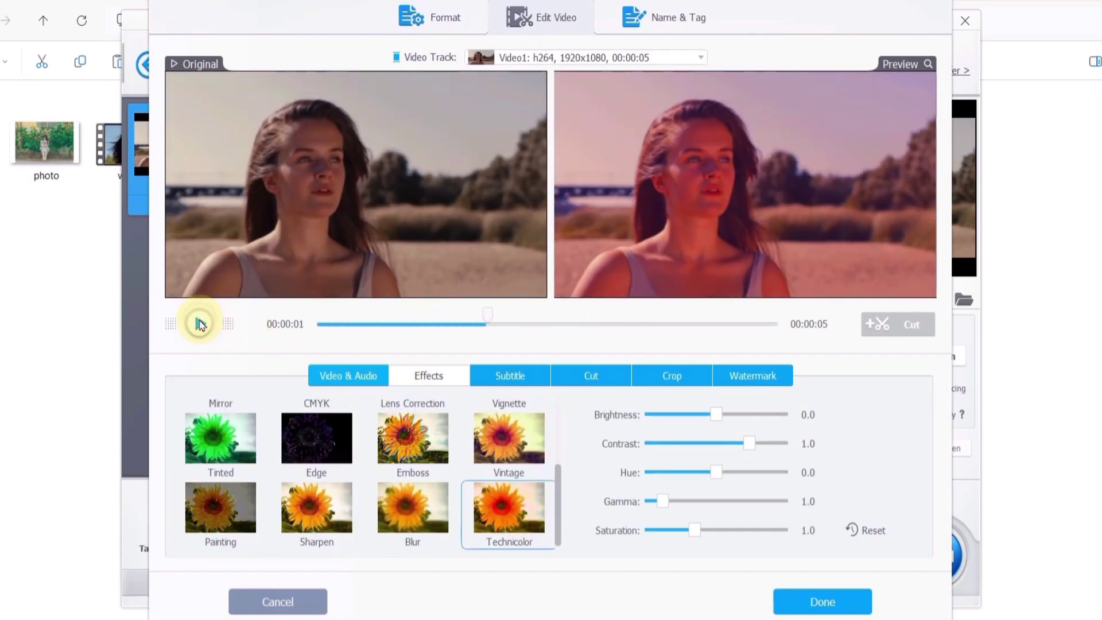
{"action": "left_click", "coordinate": [342, 384]}
{"action": "left_click", "coordinate": [435, 427]}
- Review the subtitle, trim, crop and watermark tabs, leave the watermark off, and confirm
{"action": "left_click", "coordinate": [507, 379]}
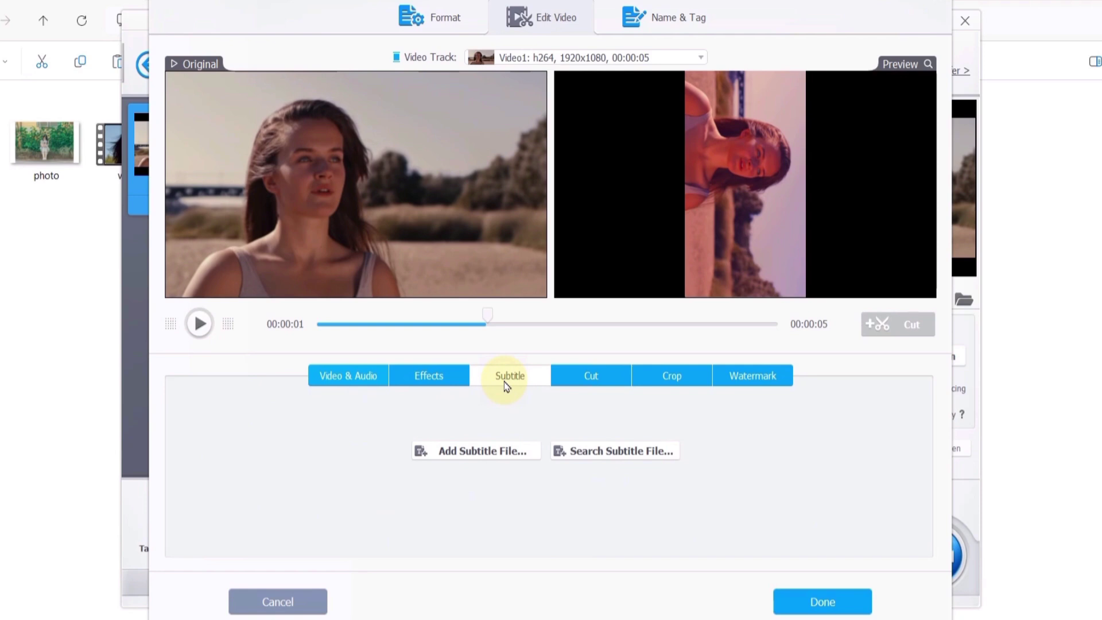
{"action": "left_click", "coordinate": [591, 375]}
{"action": "left_click", "coordinate": [671, 376]}
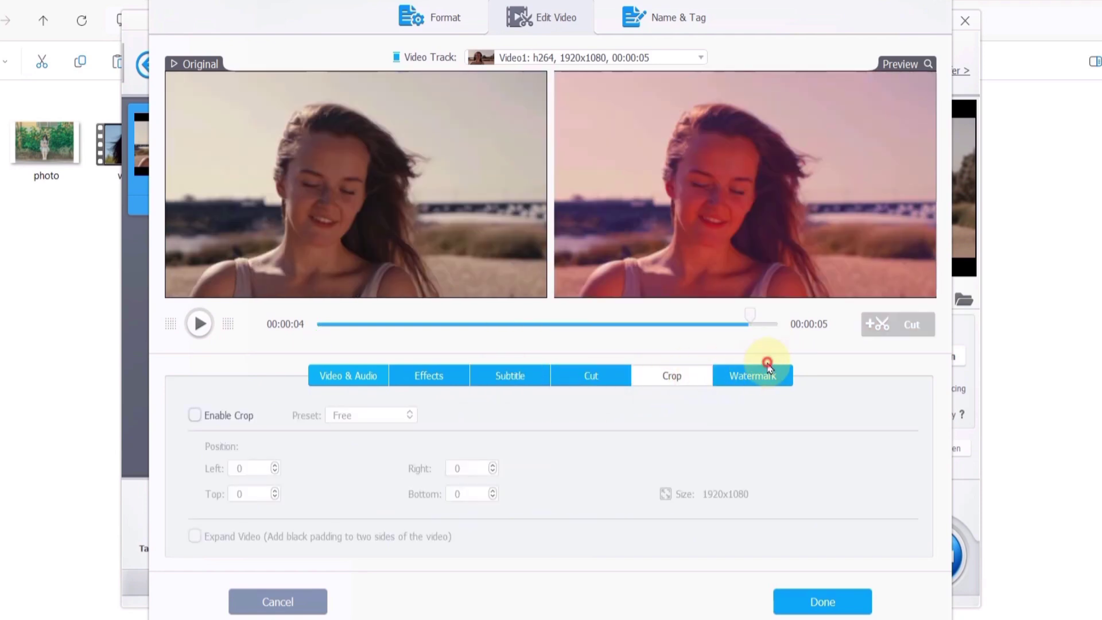
{"action": "left_click", "coordinate": [764, 379]}
{"action": "left_click", "coordinate": [191, 420]}
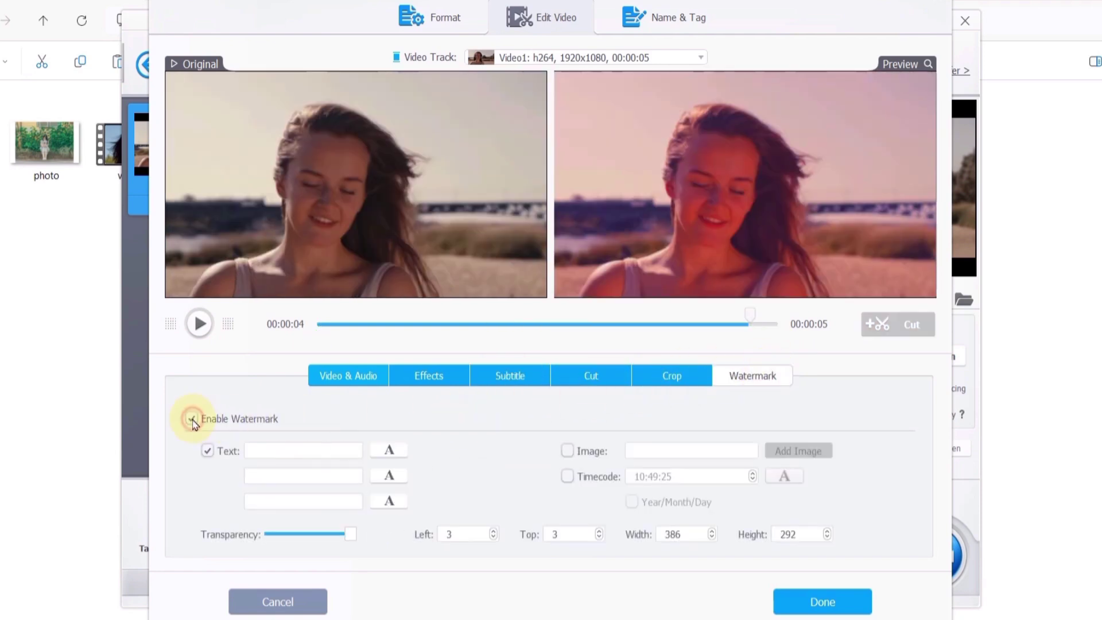
{"action": "left_click", "coordinate": [192, 421]}
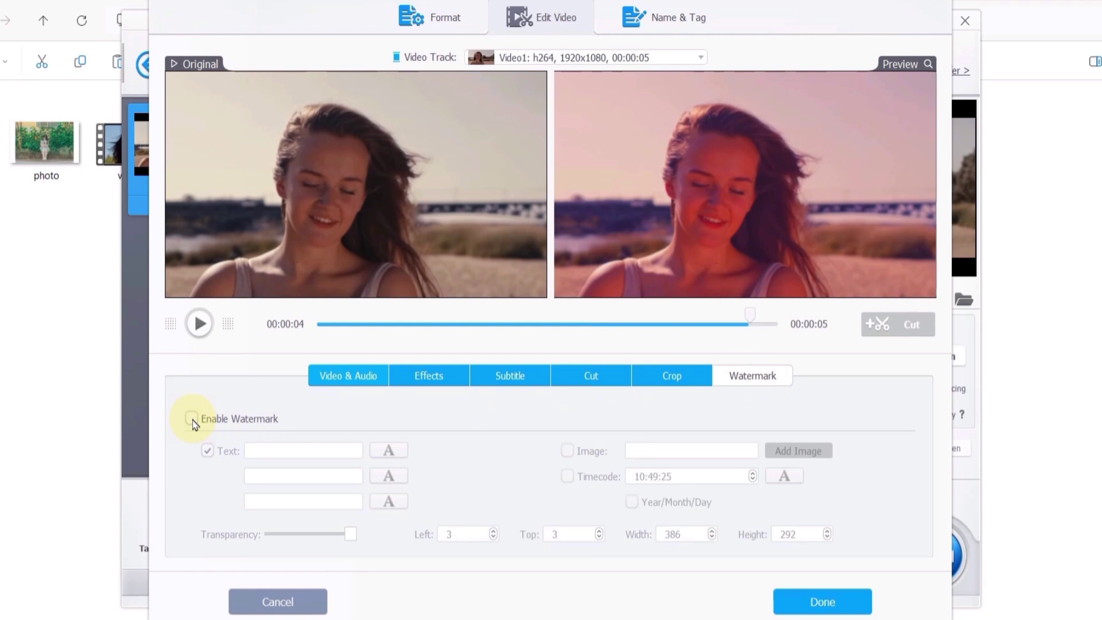
{"action": "left_click", "coordinate": [814, 604]}
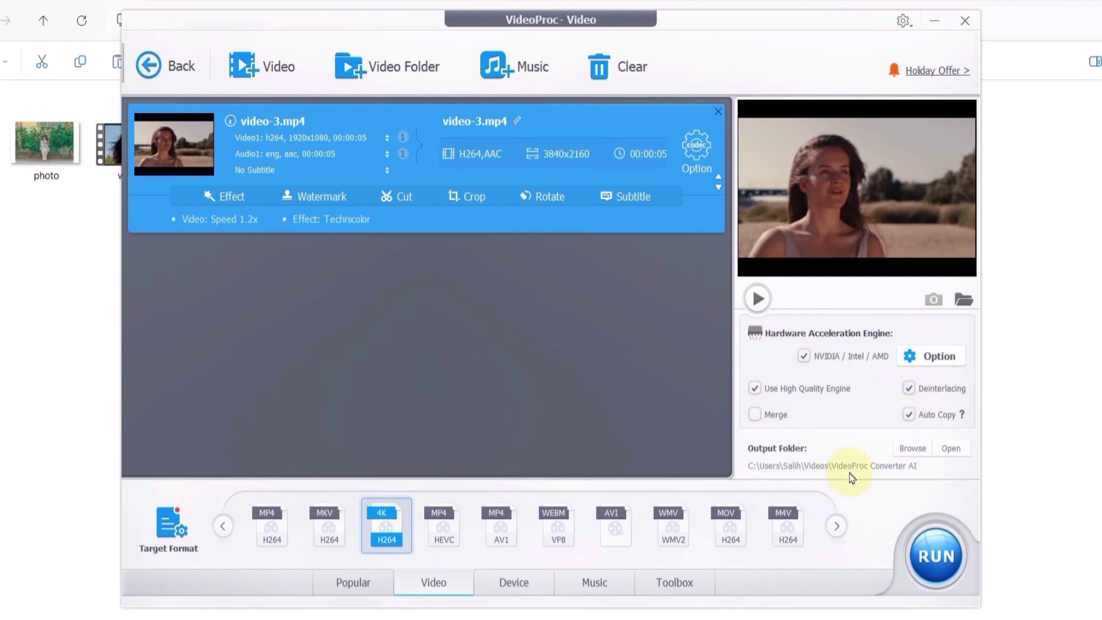
- Convert the edited 4K Technicolor video-3 and save it to the output folder
{"action": "left_click", "coordinate": [950, 568]}
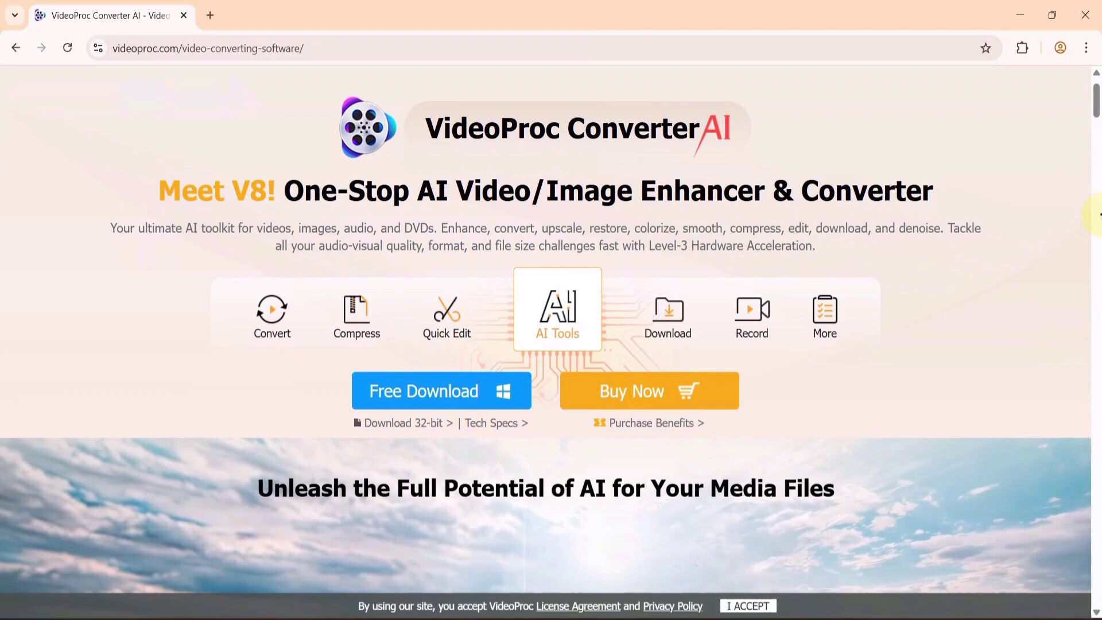
- Focus the VideoProc Converter AI product page in Chrome to scroll to the canyon comparison
{"action": "left_click", "coordinate": [467, 465]}
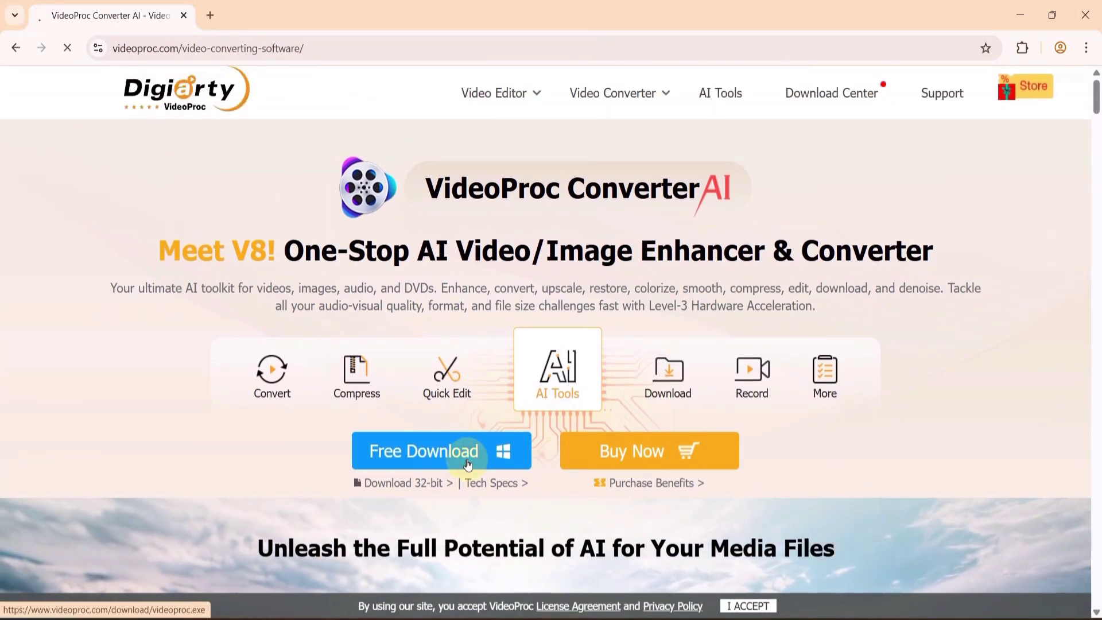
{"action": "scroll", "coordinate": [1095, 215], "scroll_direction": "down", "scroll_amount": 5}
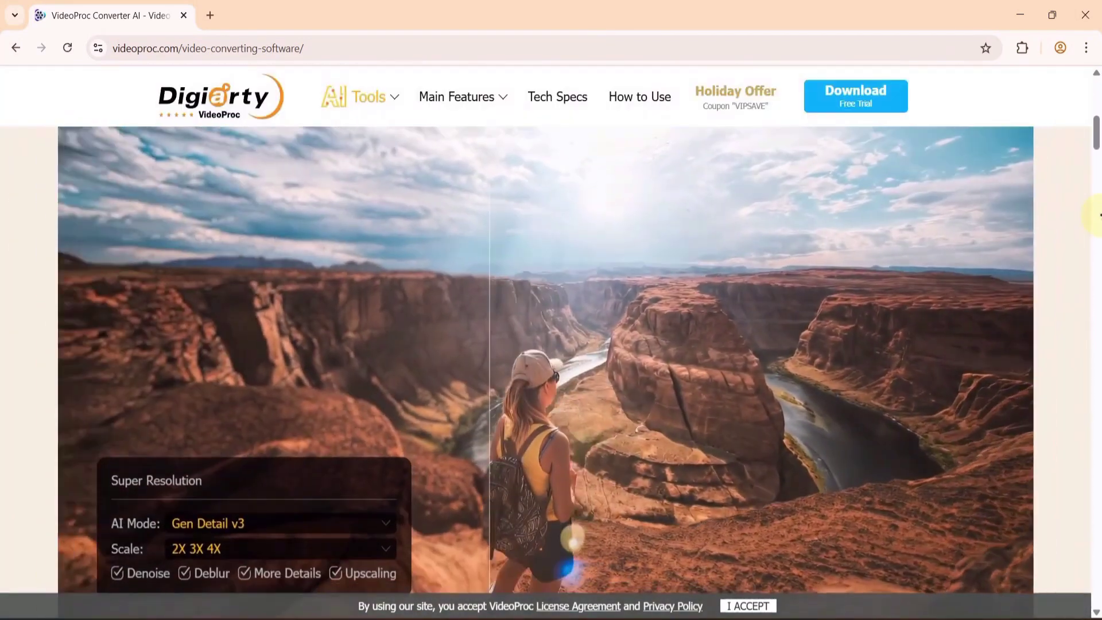